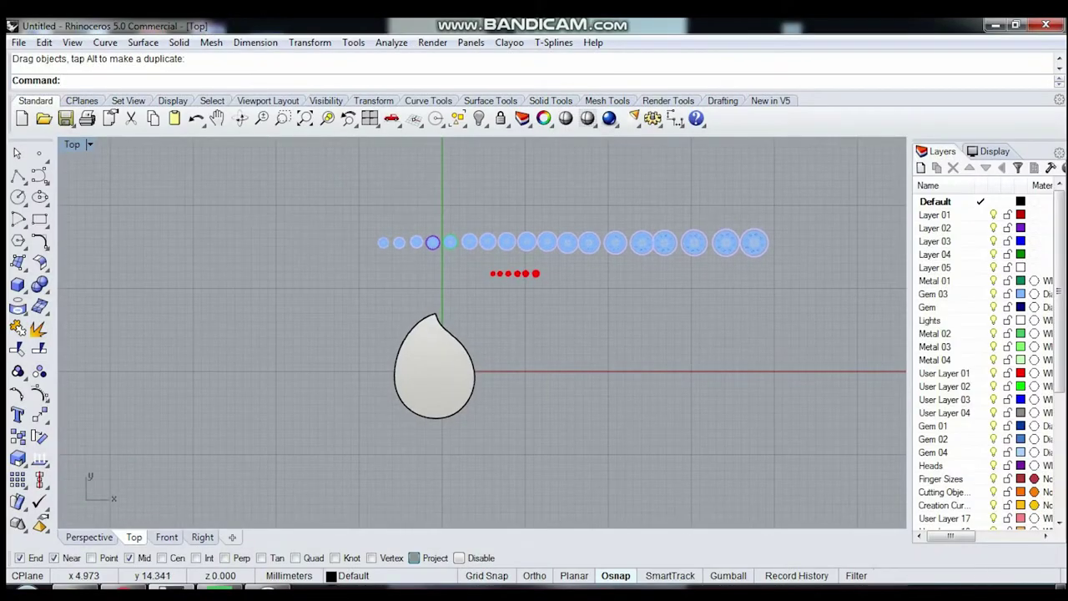
Step: Zoom in on the row of graded gems and open the Transform menu for one round gem
scroll(441, 276, "up", 1)
scroll(440, 276, "up", 1)
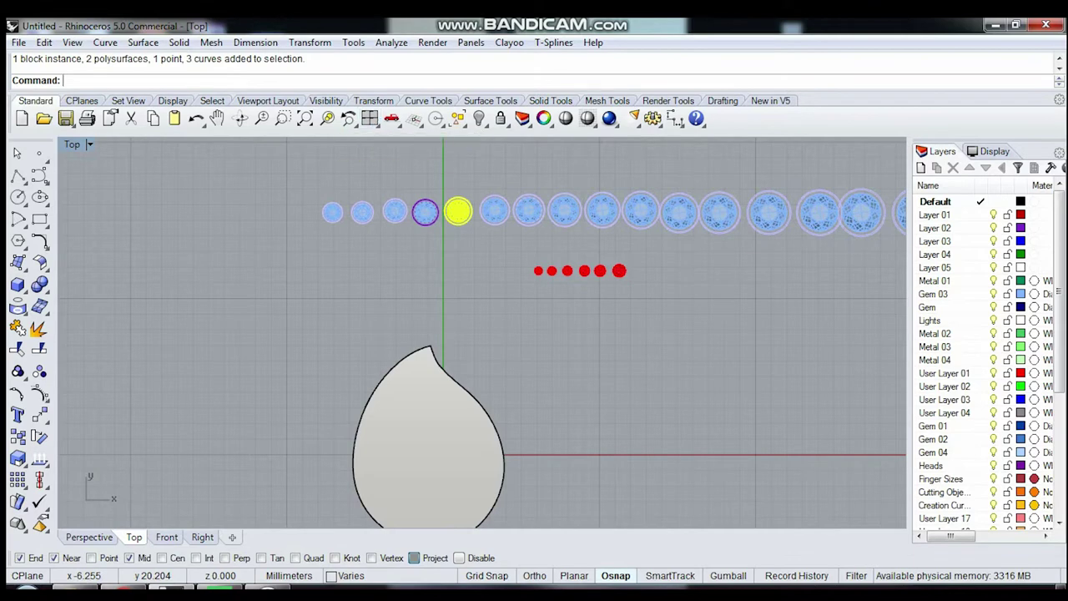
left_click(310, 42)
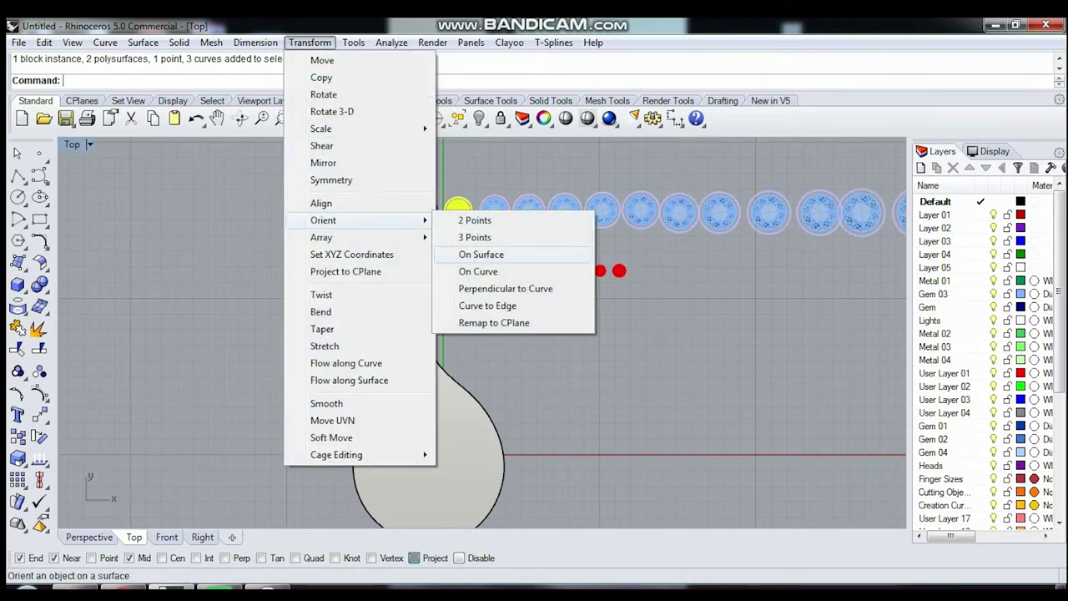
Step: Orient the gem onto the teardrop plate surface with Copy=Yes so the original stays
left_click(481, 254)
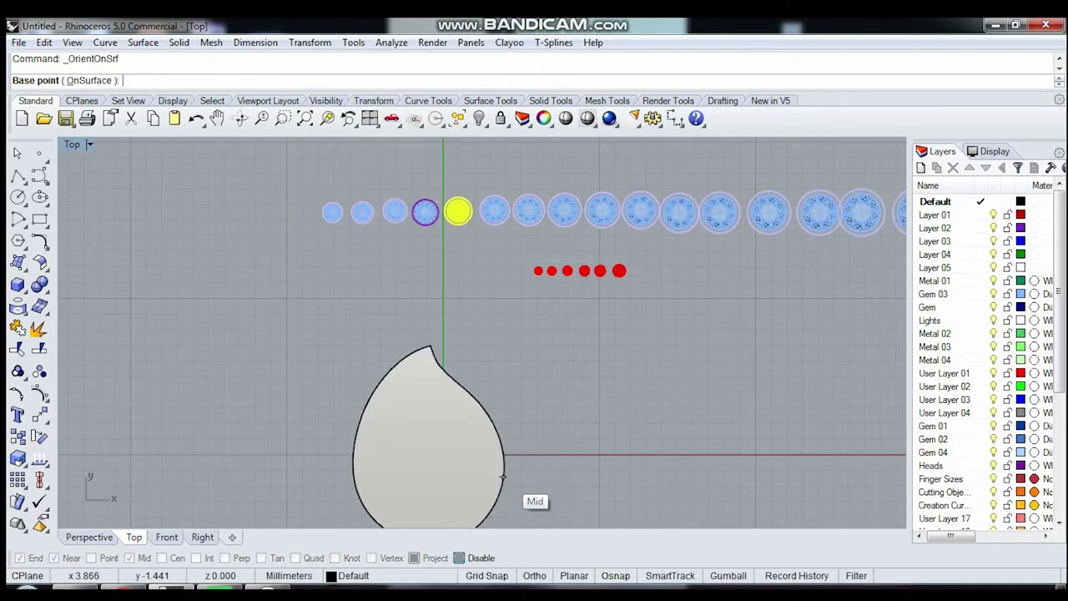
scroll(471, 202, "up", 2)
scroll(400, 376, "up", 2)
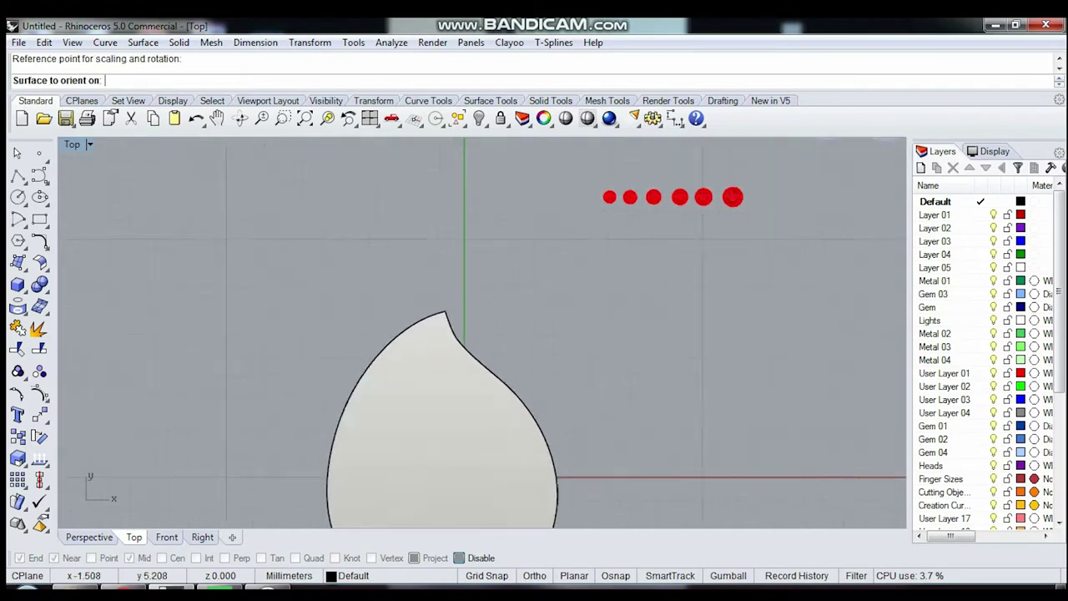
left_click(400, 359)
left_click(379, 377)
scroll(400, 357, "up", 1)
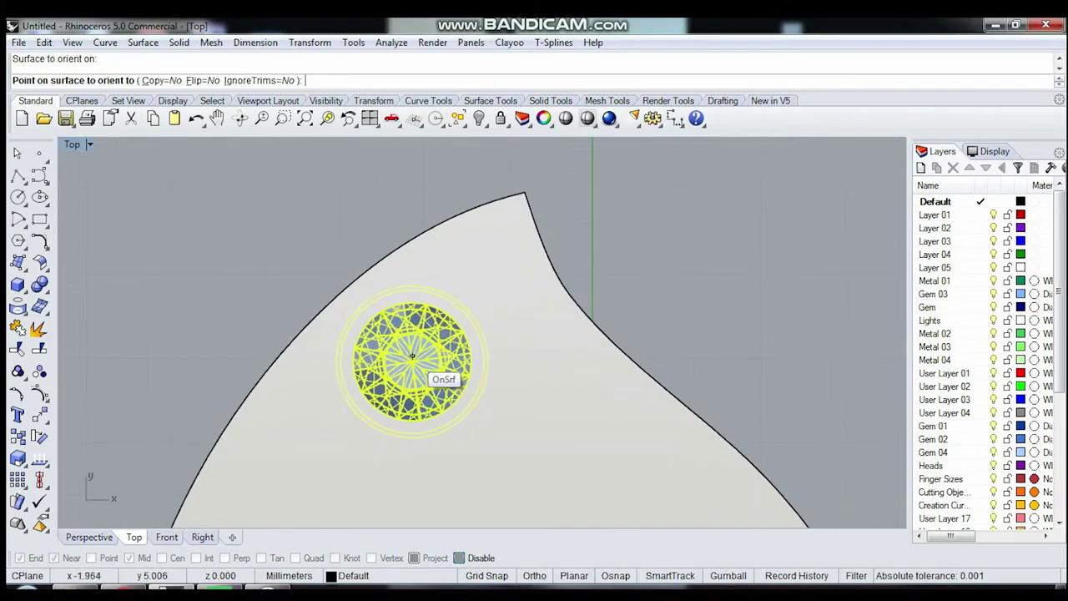
left_click(157, 81)
scroll(529, 334, "up", 2)
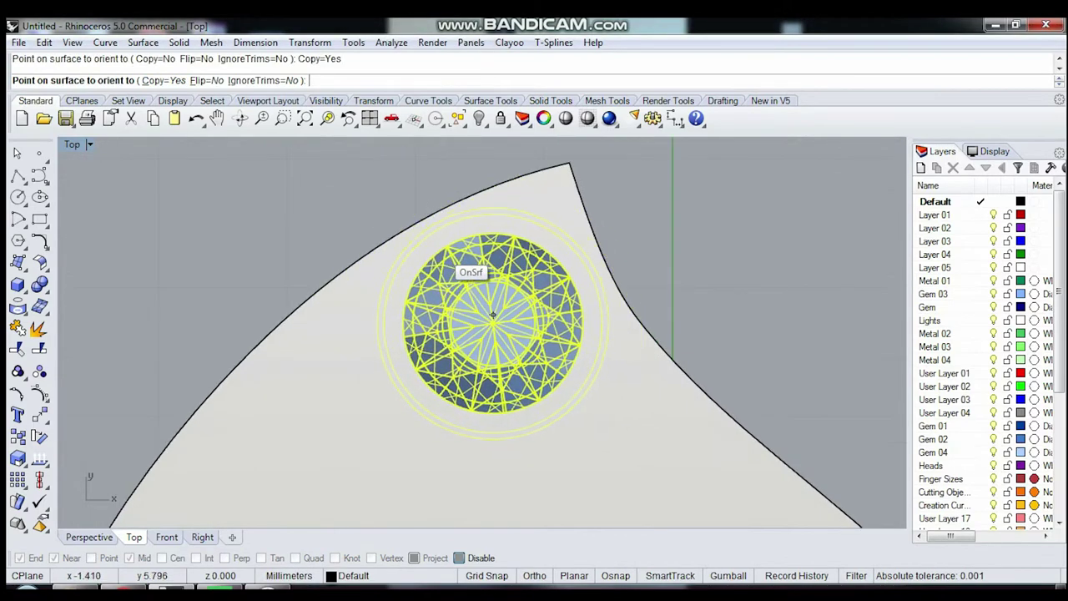
Step: Place the first gem copies along the teardrop's curved outer edge
left_click(495, 298)
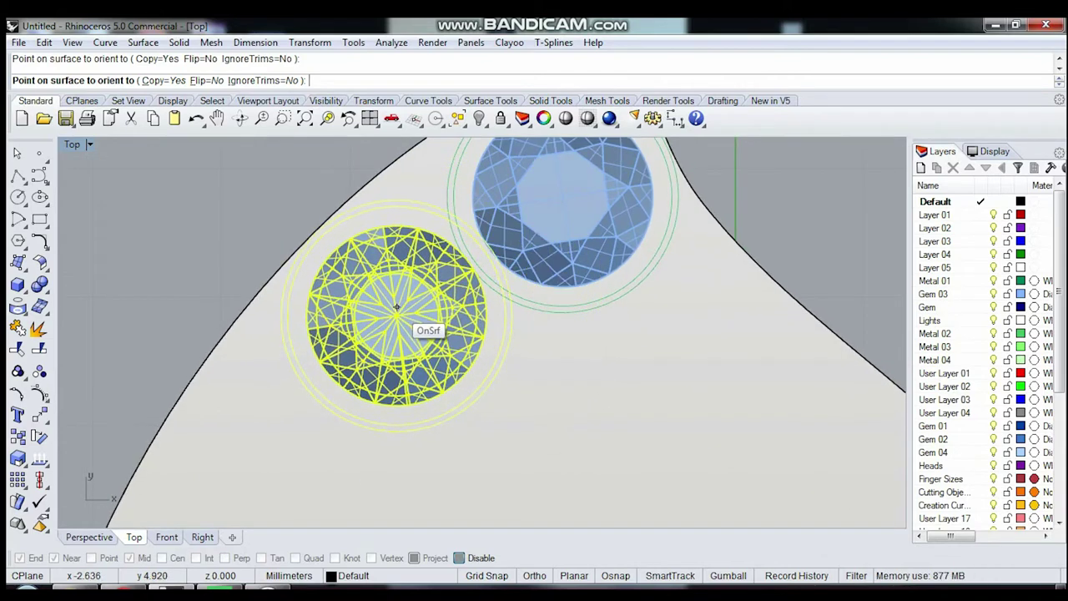
scroll(396, 307, "down", 1)
scroll(370, 345, "up", 1)
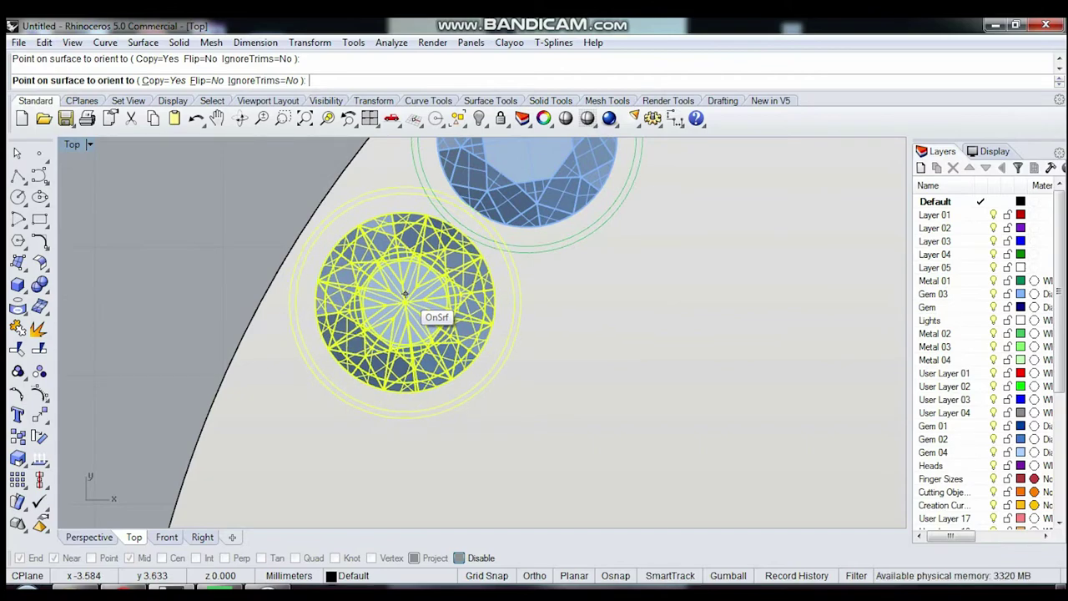
scroll(398, 294, "down", 1)
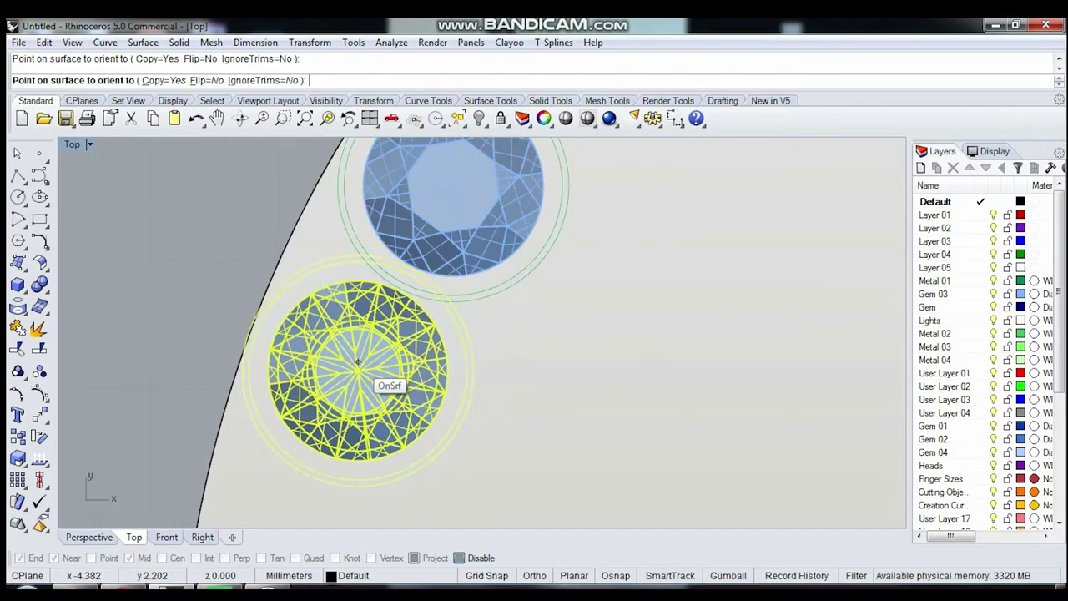
scroll(338, 367, "up", 1)
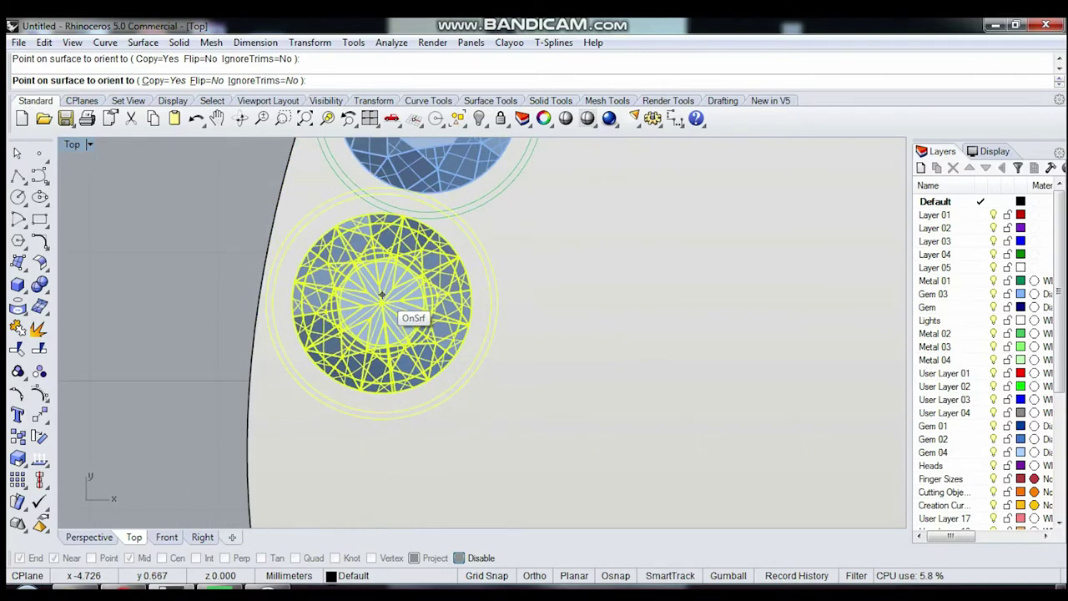
scroll(382, 294, "down", 1)
scroll(370, 357, "down", 1)
scroll(381, 250, "up", 1)
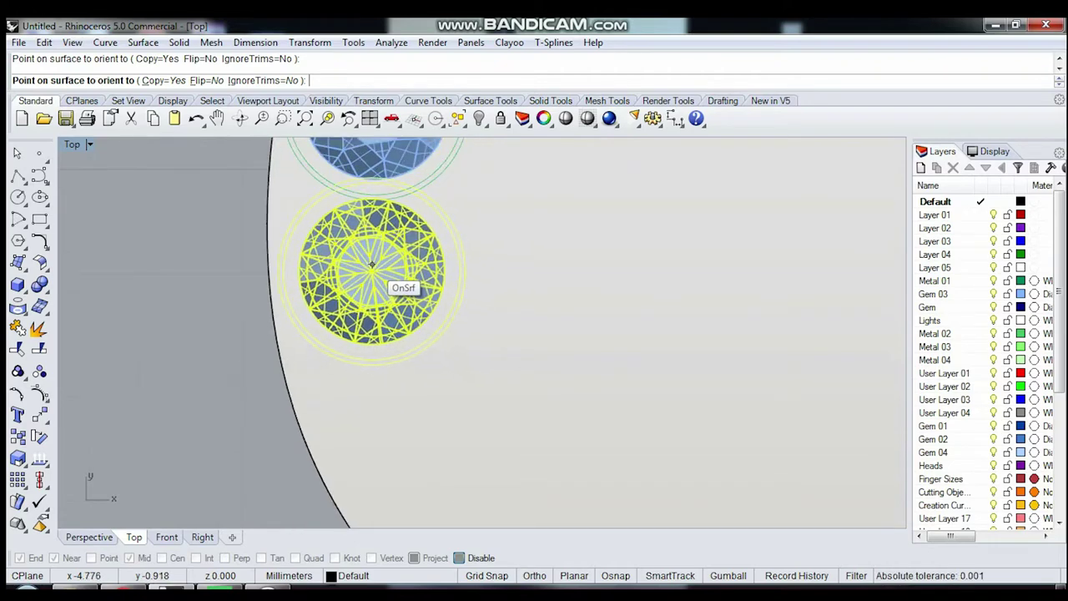
scroll(355, 238, "down", 1)
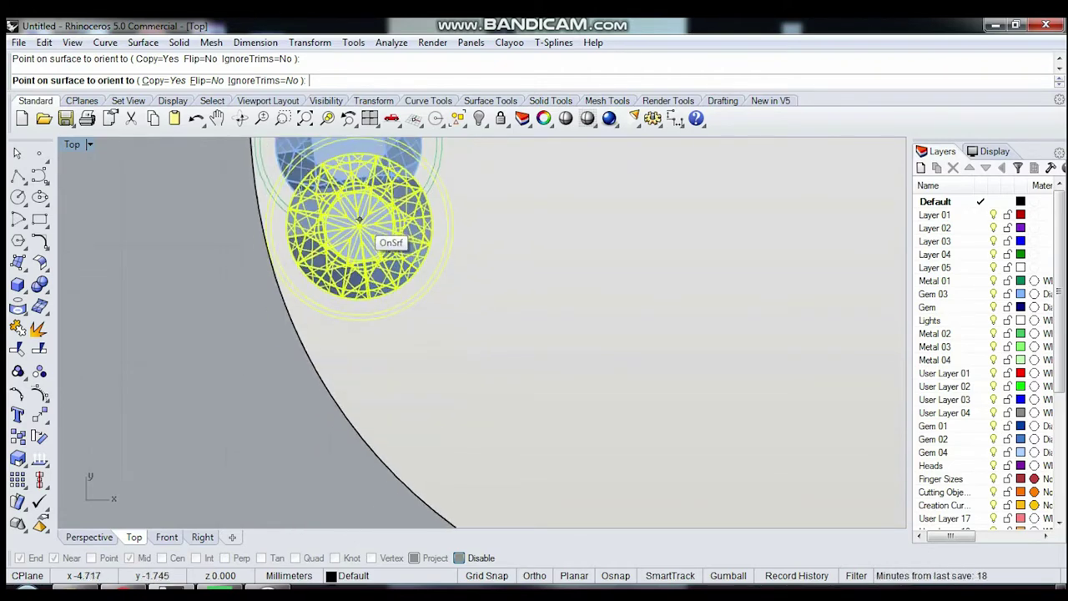
scroll(392, 275, "up", 1)
scroll(433, 325, "down", 1)
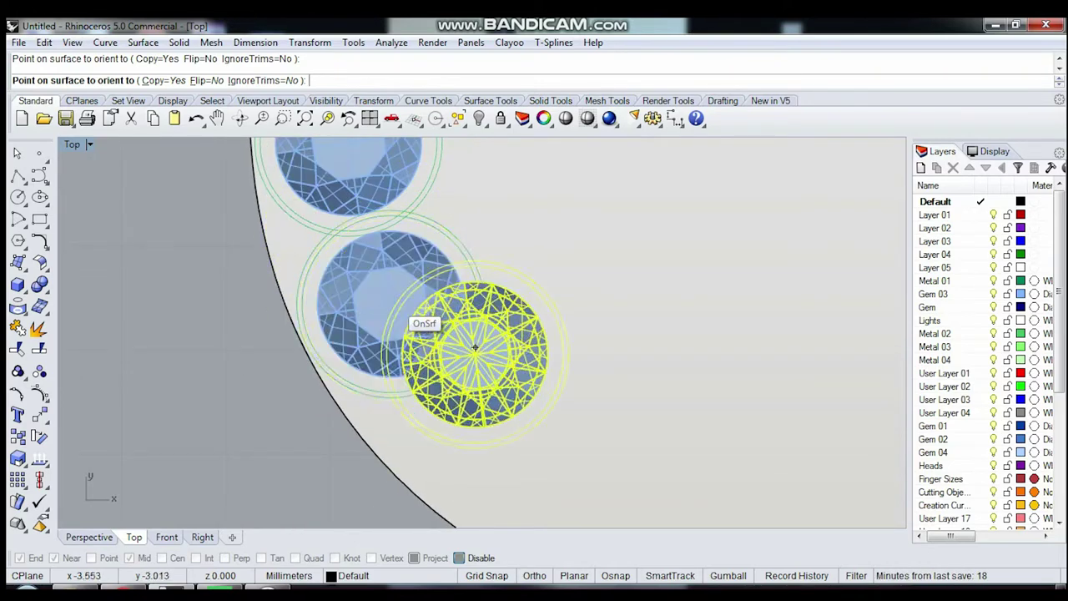
scroll(406, 310, "up", 1)
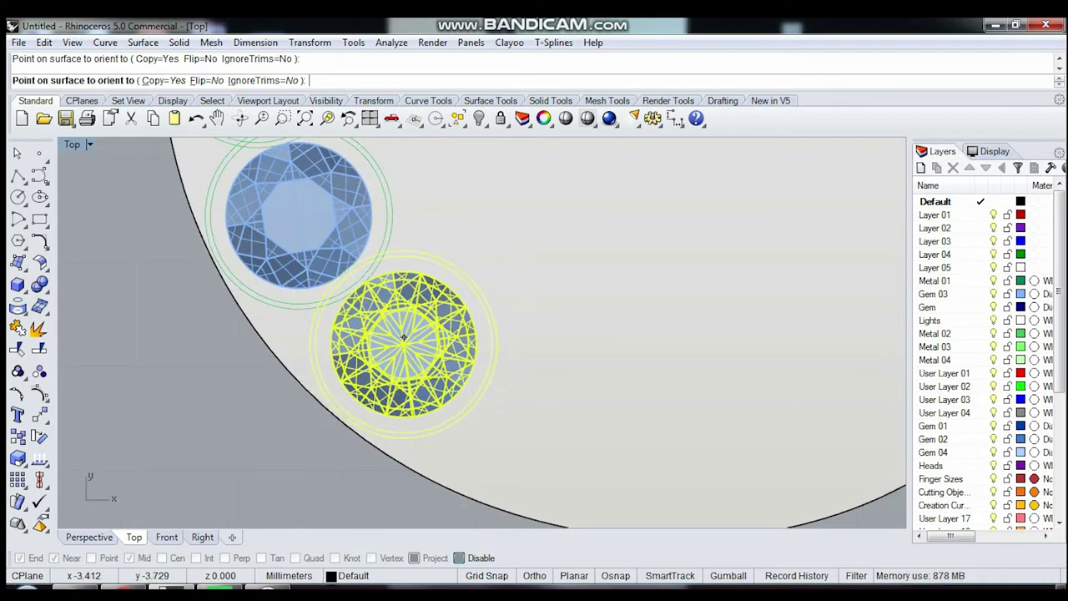
scroll(403, 337, "down", 1)
scroll(429, 367, "up", 1)
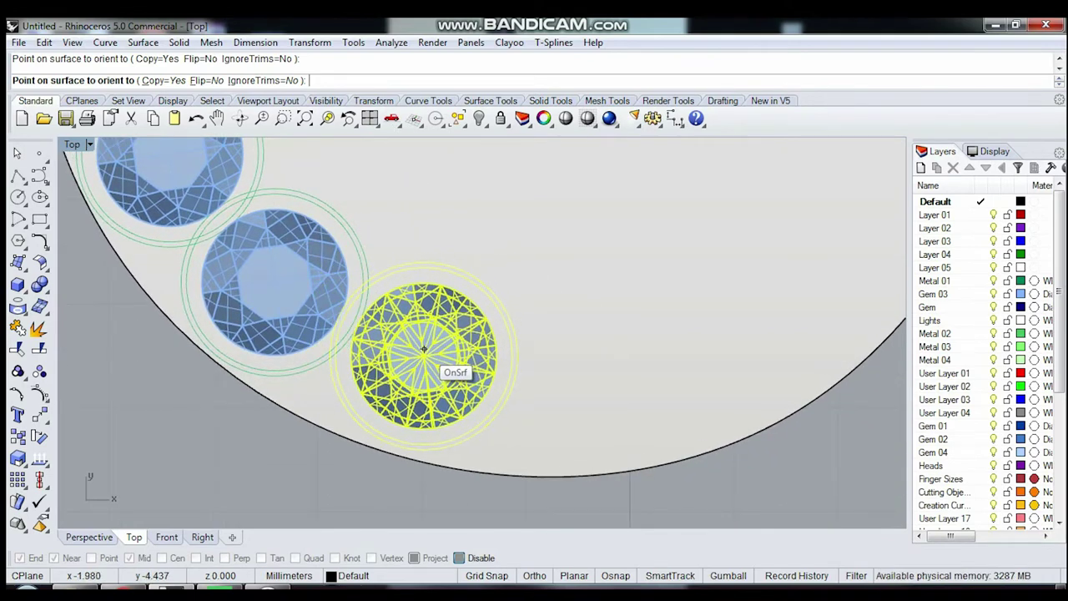
left_click(424, 350)
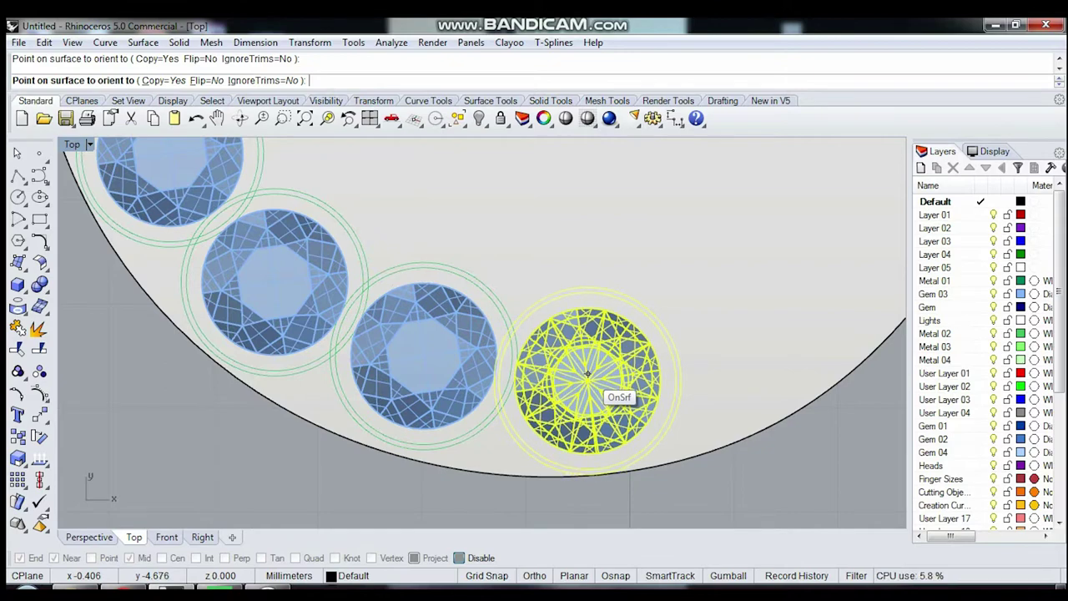
scroll(588, 380, "down", 1)
scroll(559, 317, "down", 3)
scroll(546, 283, "up", 3)
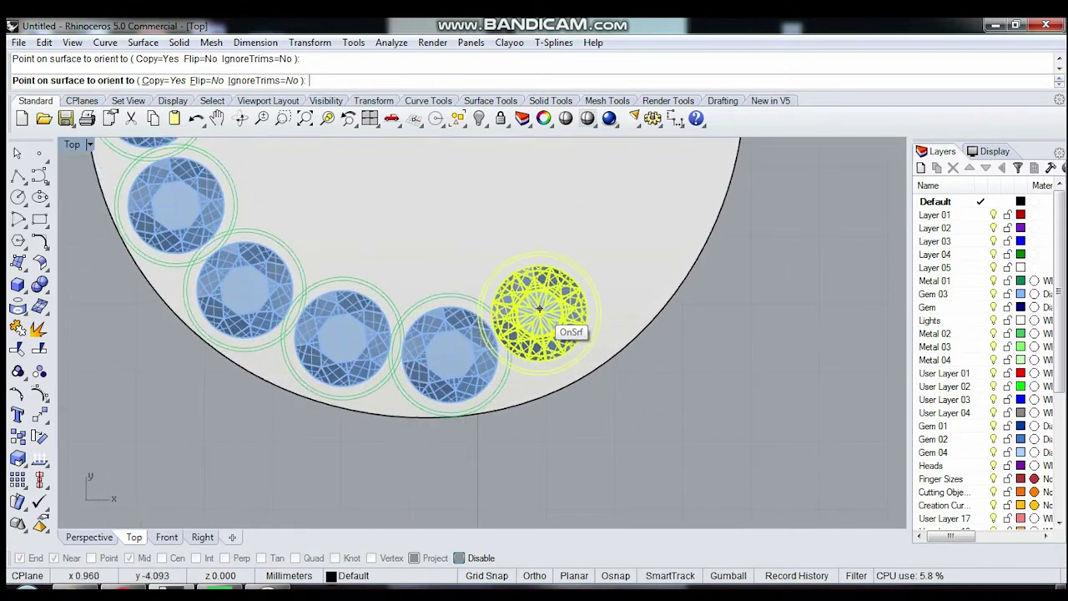
scroll(542, 300, "up", 1)
Step: Continue the row of gem copies along the plate's curved edge
left_click(555, 313)
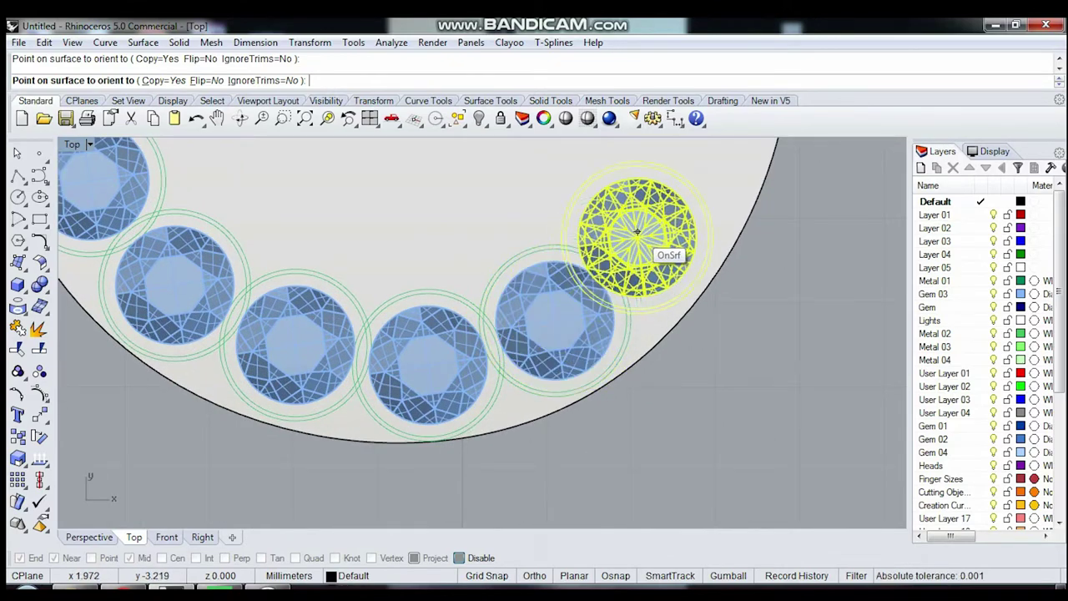
right_click_drag(624, 226, 595, 298)
left_click(592, 311)
mouse_move(640, 219)
right_mouse_down()
mouse_move(574, 317)
mouse_move(584, 485)
right_mouse_up()
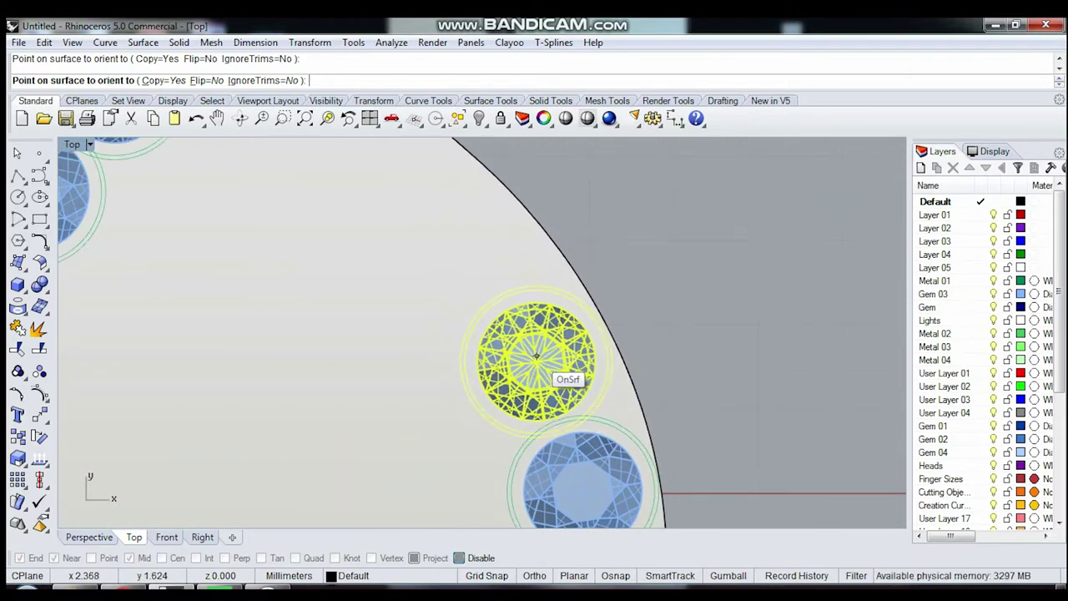
right_click_drag(537, 357, 458, 333)
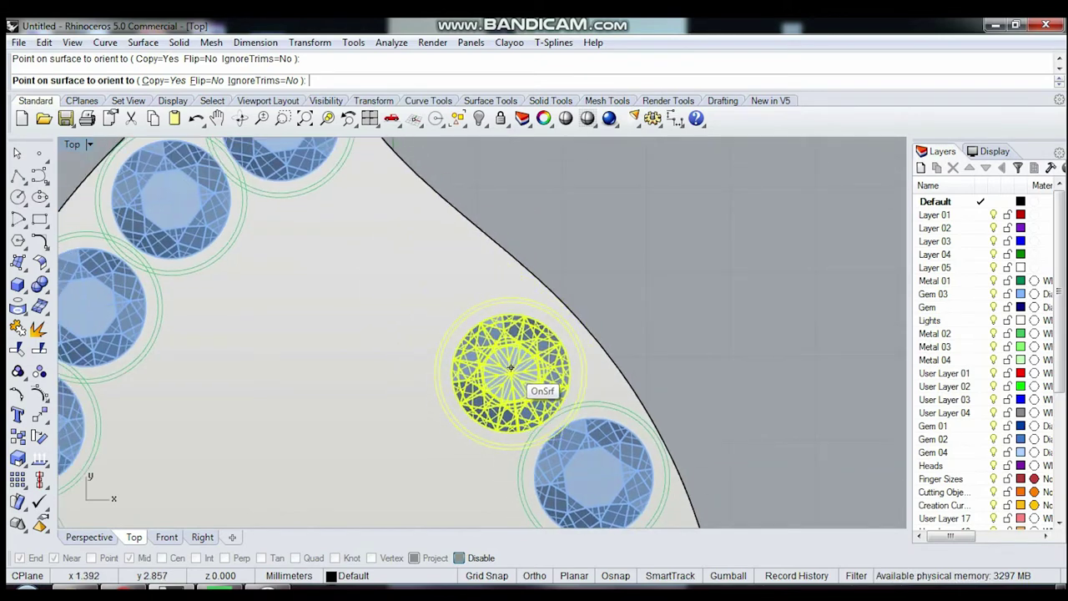
scroll(500, 350, "up", 2)
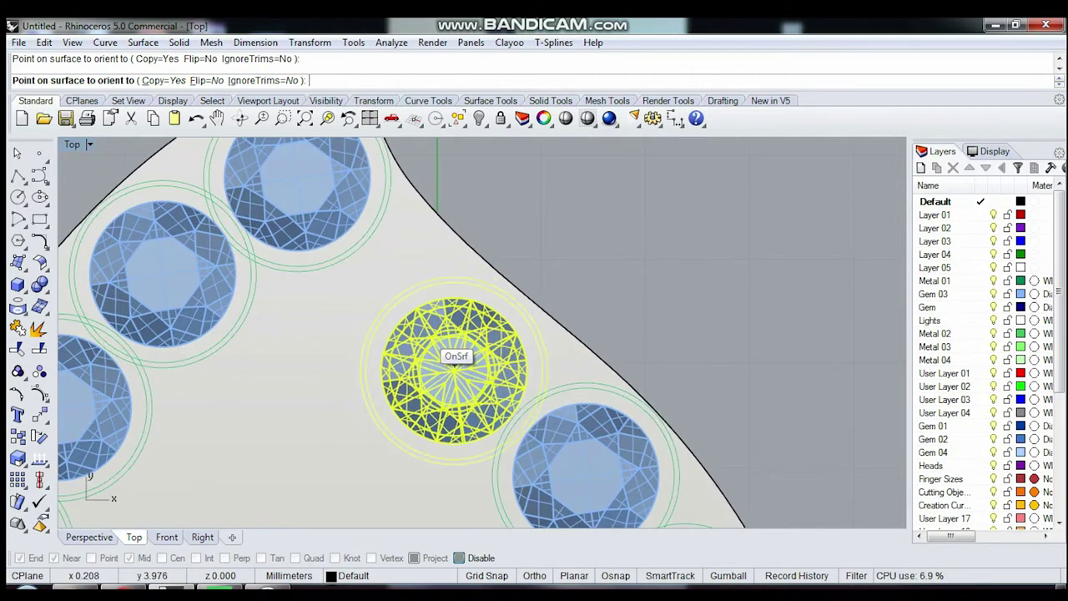
right_click_drag(370, 322, 491, 319)
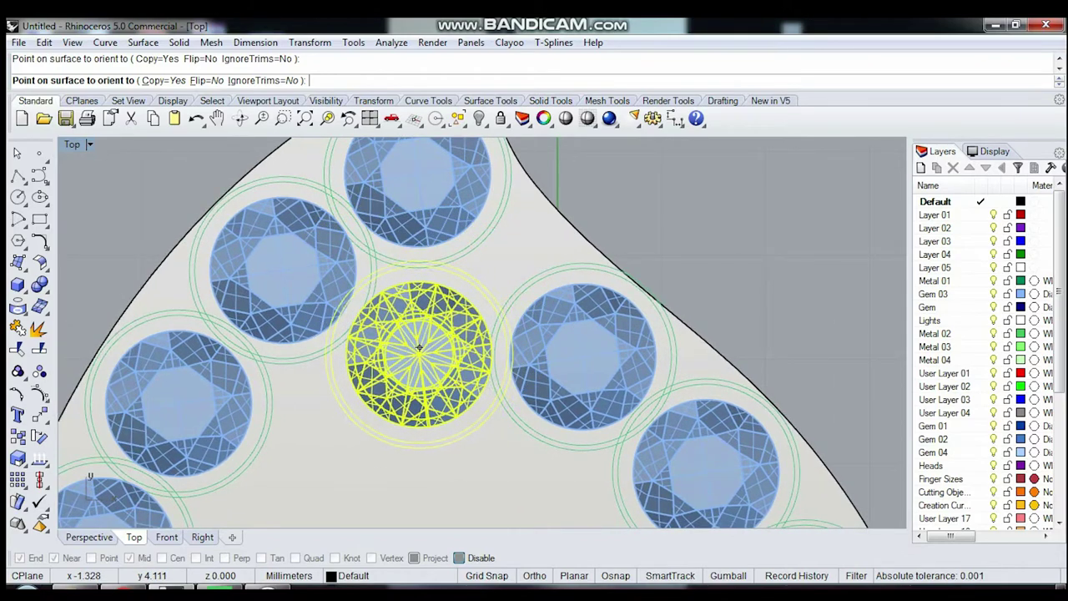
Step: Fill the inner rows of the teardrop plate with gem copies packed edge to edge
left_click(419, 348)
right_click_drag(364, 444, 476, 314)
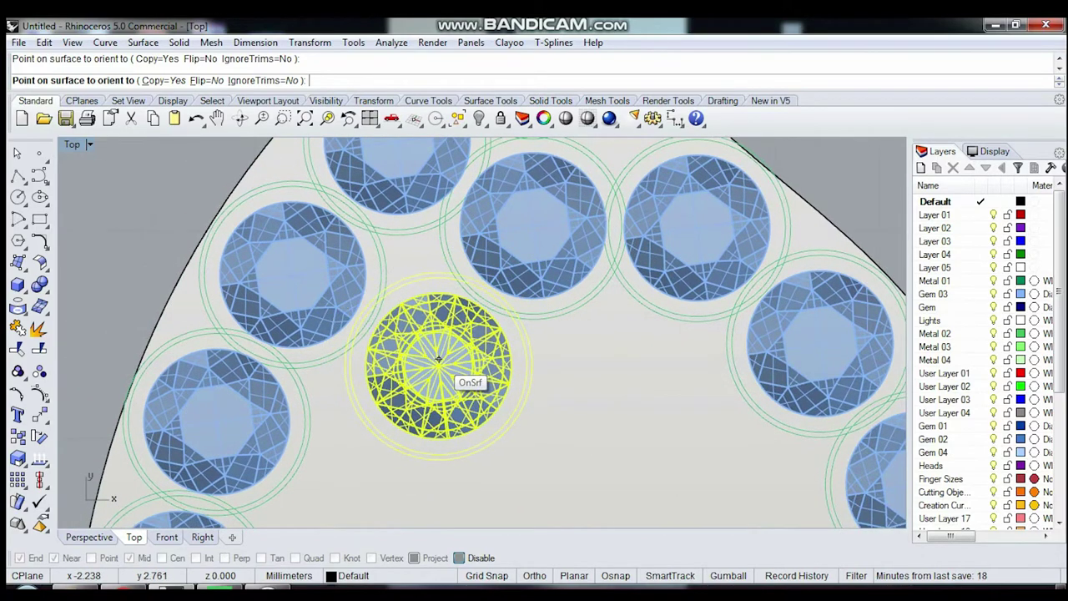
left_click(436, 367)
right_click_drag(362, 433, 419, 371)
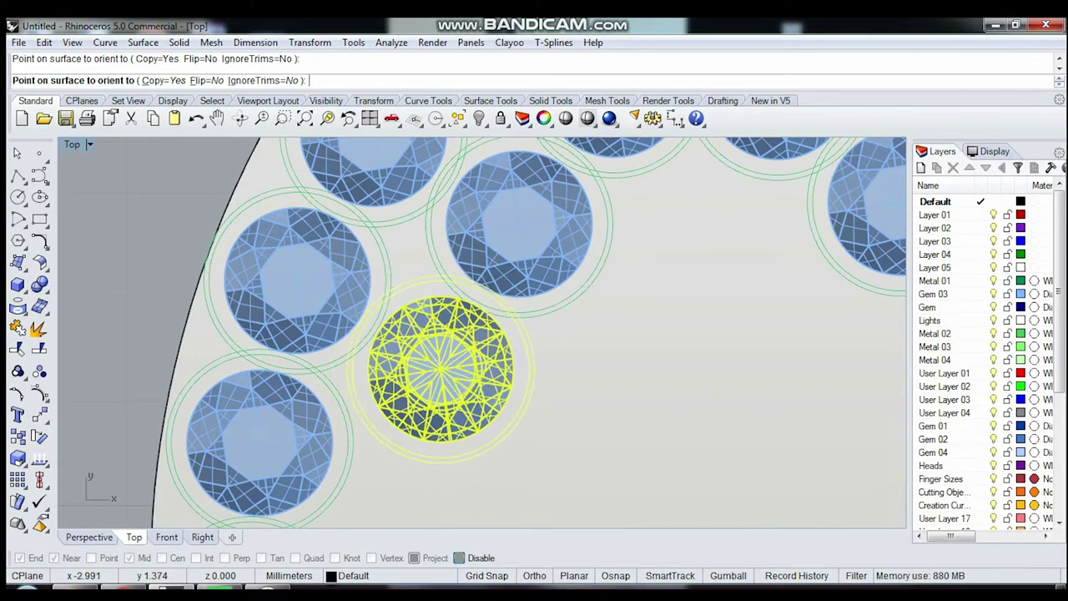
right_click_drag(440, 353, 461, 320)
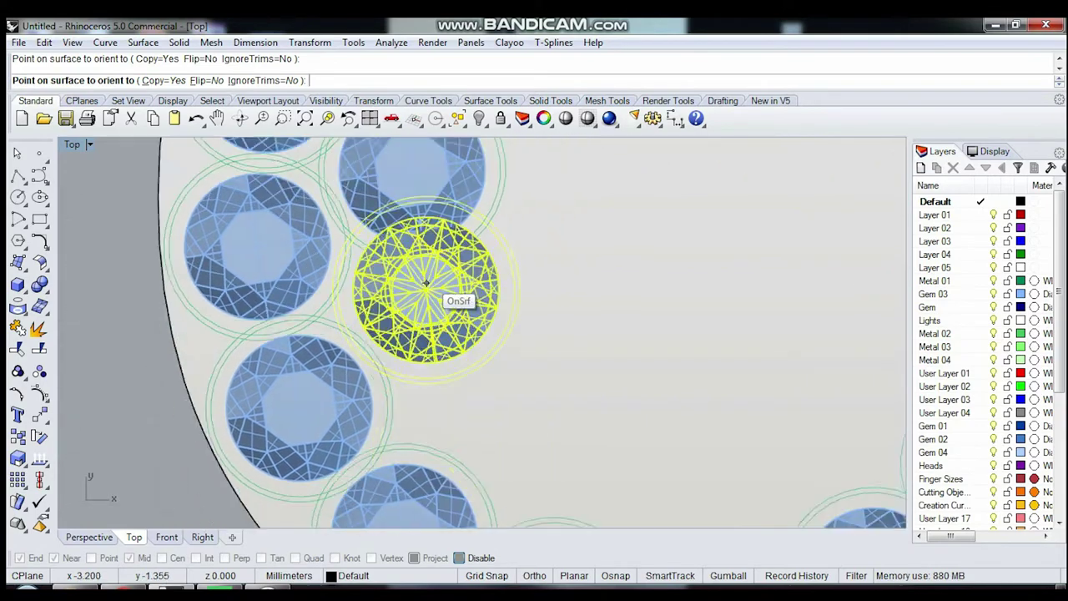
left_click(459, 310)
right_click_drag(555, 357, 489, 345)
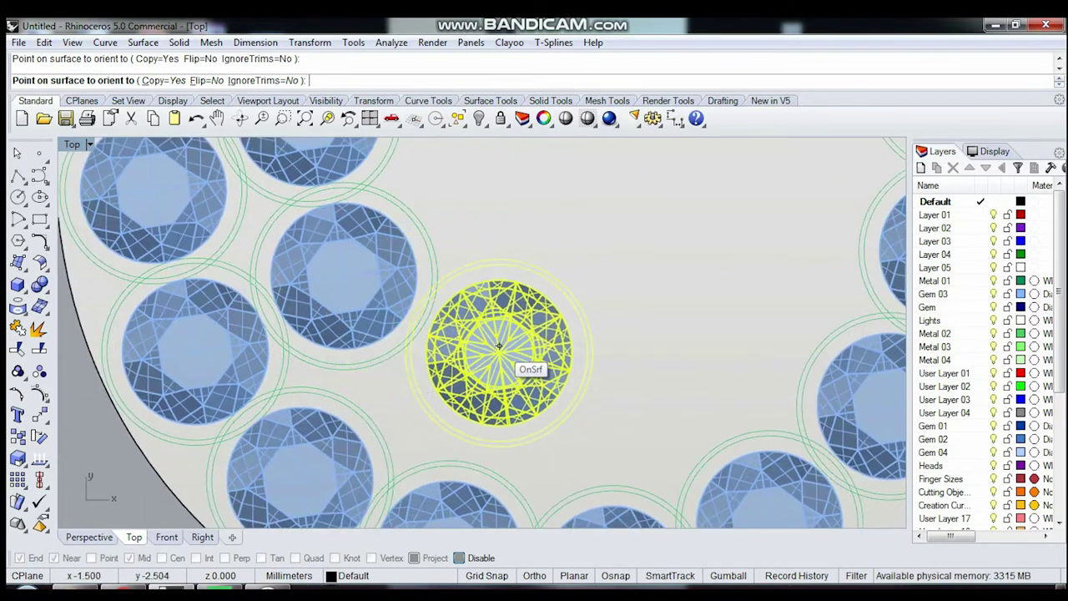
left_click(473, 377)
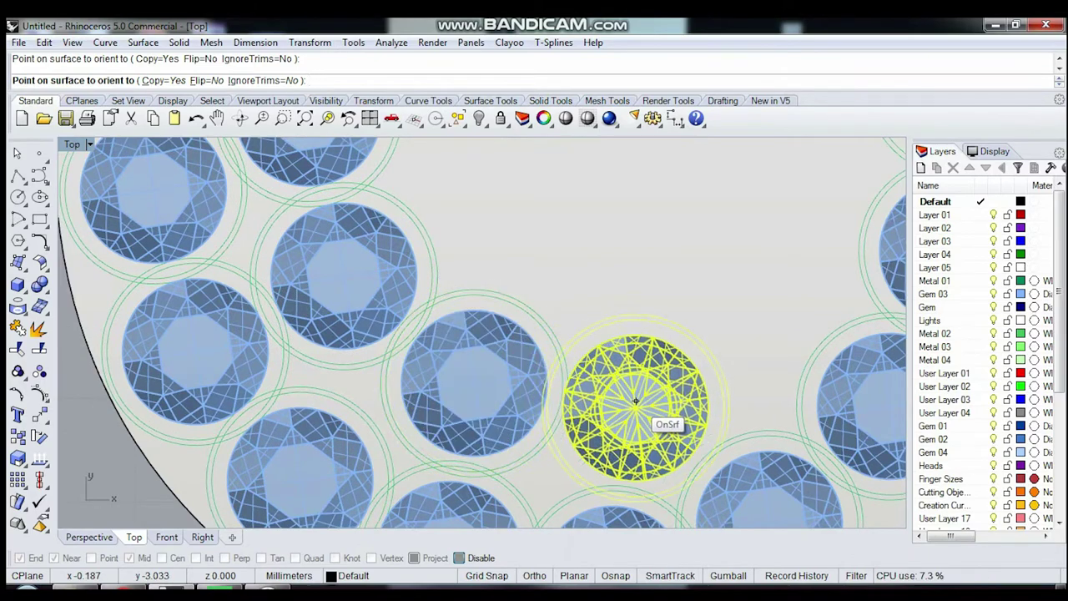
left_click(637, 413)
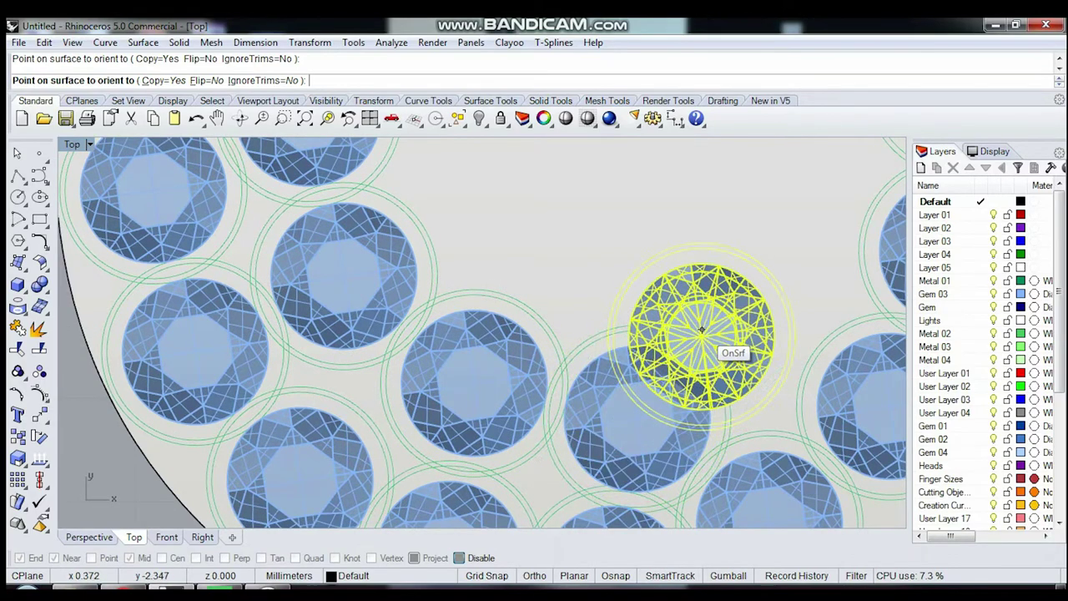
right_click_drag(691, 334, 667, 382)
left_click(672, 361)
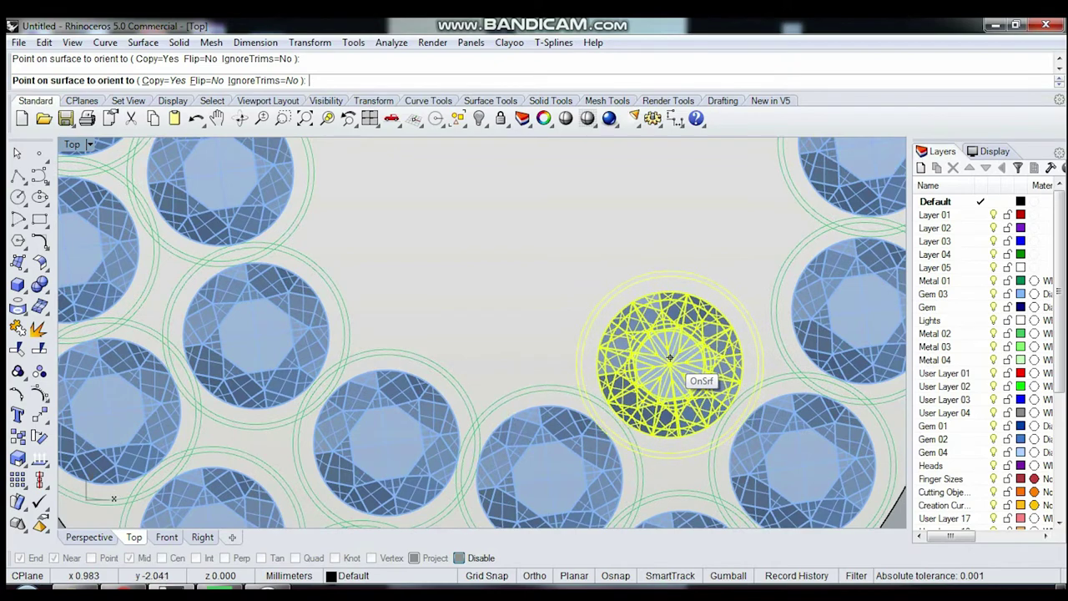
mouse_move(690, 245)
right_mouse_down()
mouse_move(648, 345)
mouse_move(709, 443)
right_mouse_up()
left_click(676, 318)
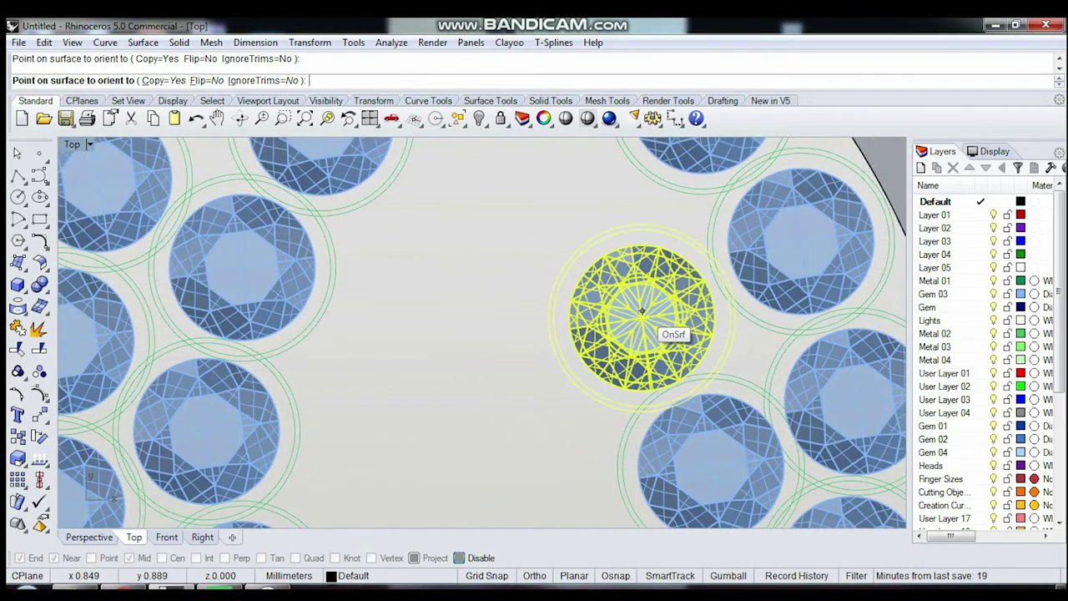
left_click(646, 309)
right_click_drag(538, 172, 559, 309)
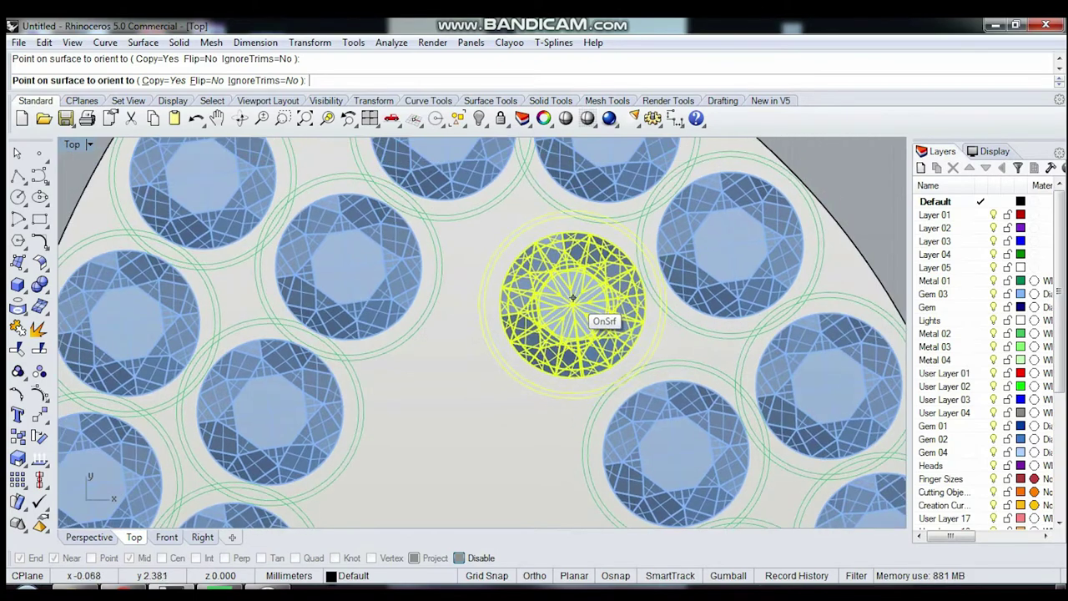
left_click(575, 309)
Step: Drop the last gems into the remaining open gaps and finish the command
key("Left")
key("Down")
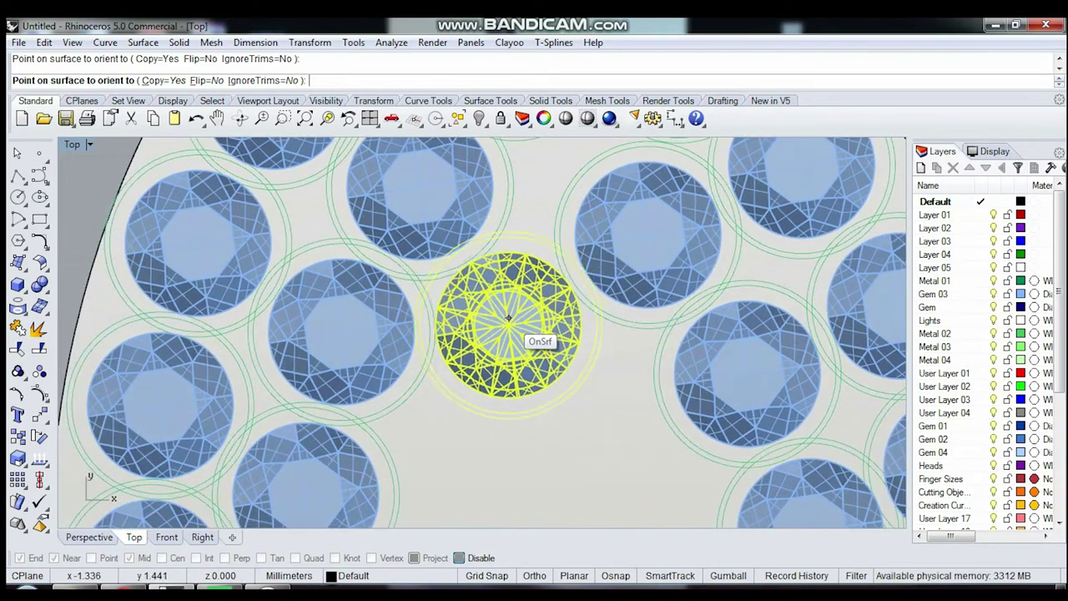
left_click(506, 314)
key("Down")
key("Down")
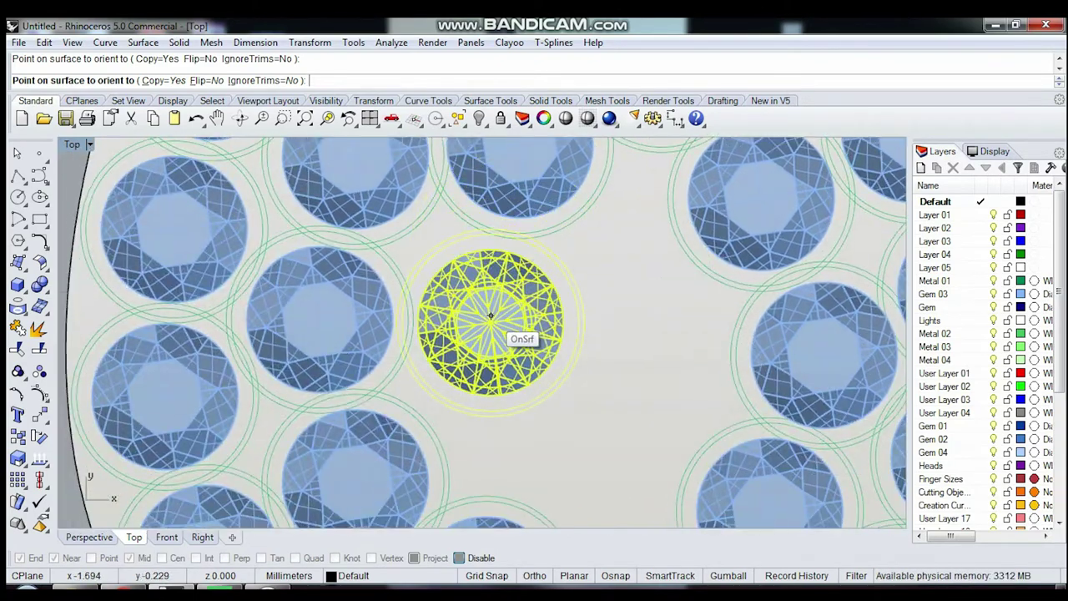
left_click(487, 302)
key("Down")
key("Down")
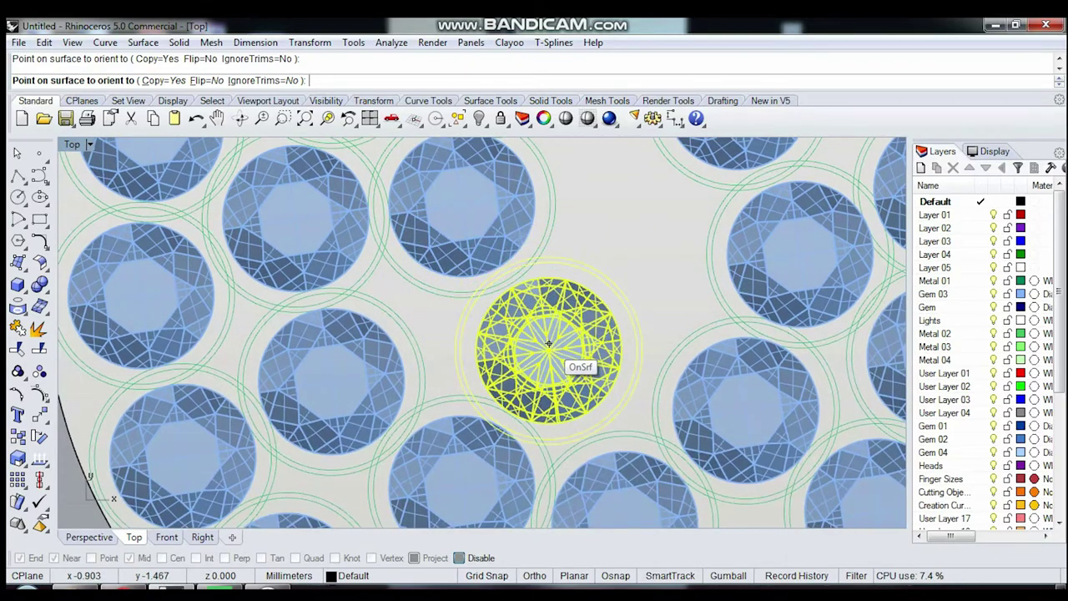
left_click(548, 350)
key("Up")
key("Up")
key("Right")
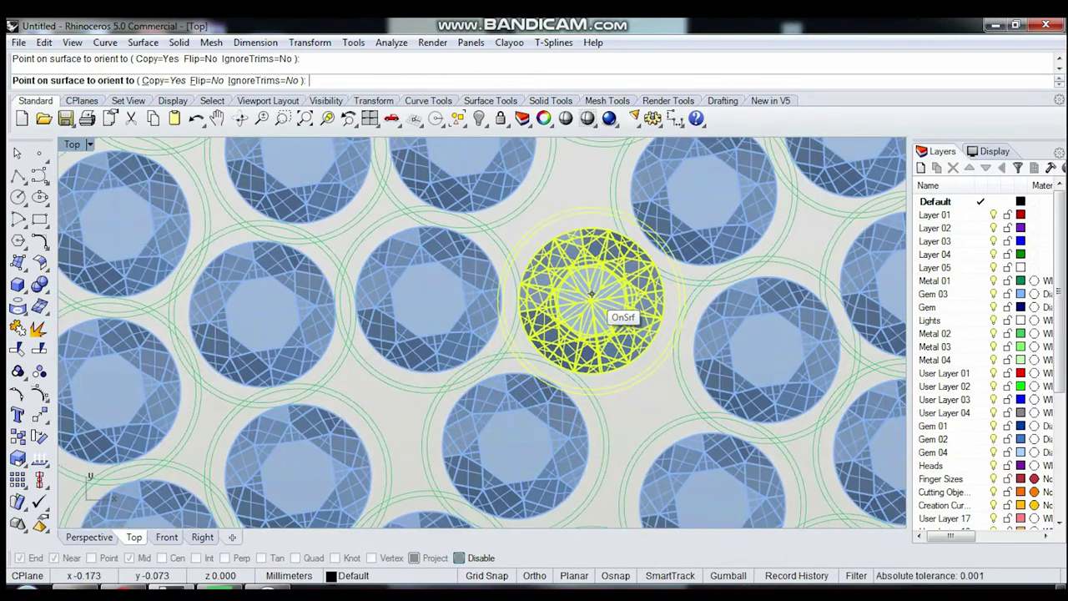
key("Return")
scroll(590, 294, "down", 5)
Step: Orient the red prong bead onto the teardrop surface, setting its reference point and keeping scale
key("Up")
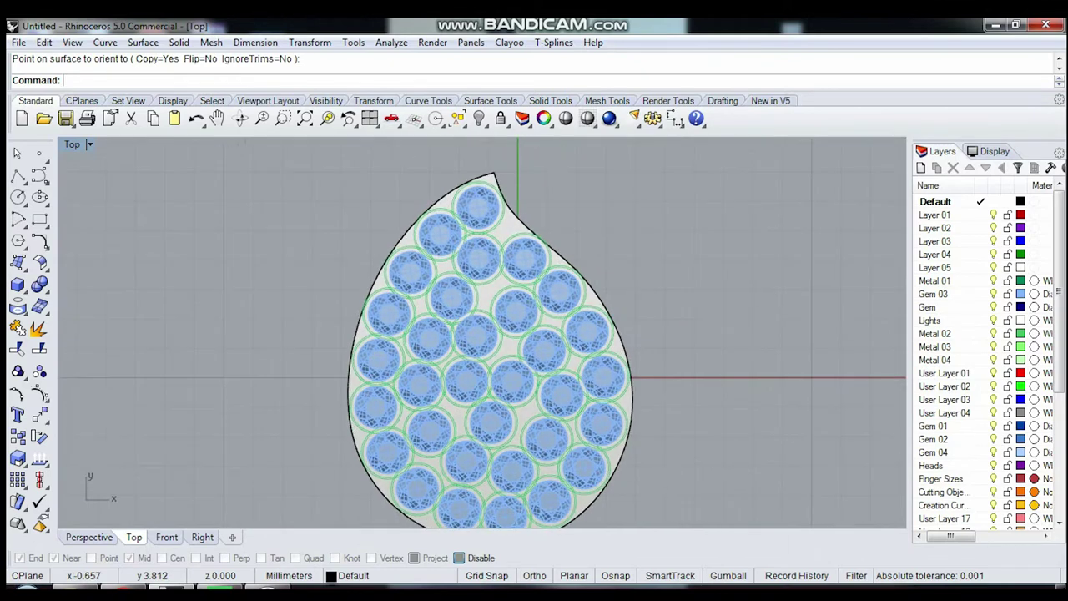
key("Up")
scroll(483, 384, "down", 5)
scroll(763, 195, "up", 3)
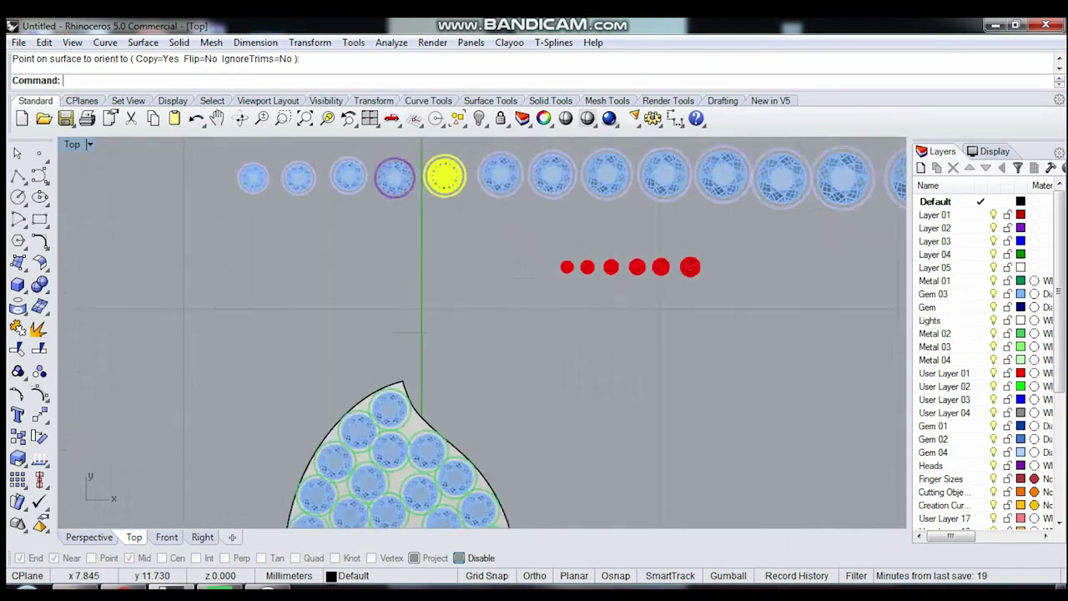
scroll(594, 264, "up", 5)
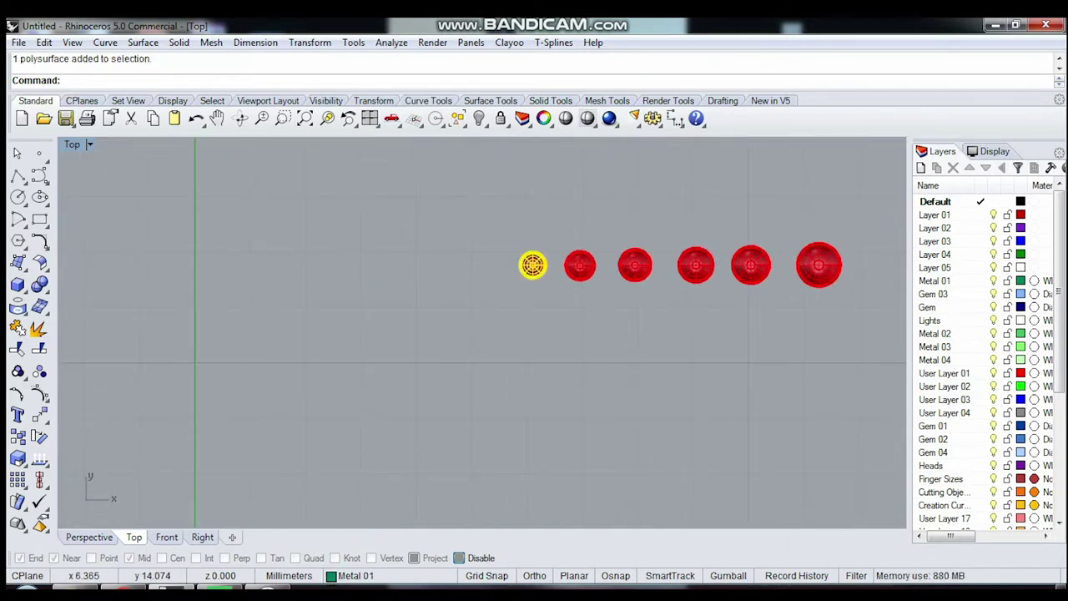
left_click(580, 265)
key("Return")
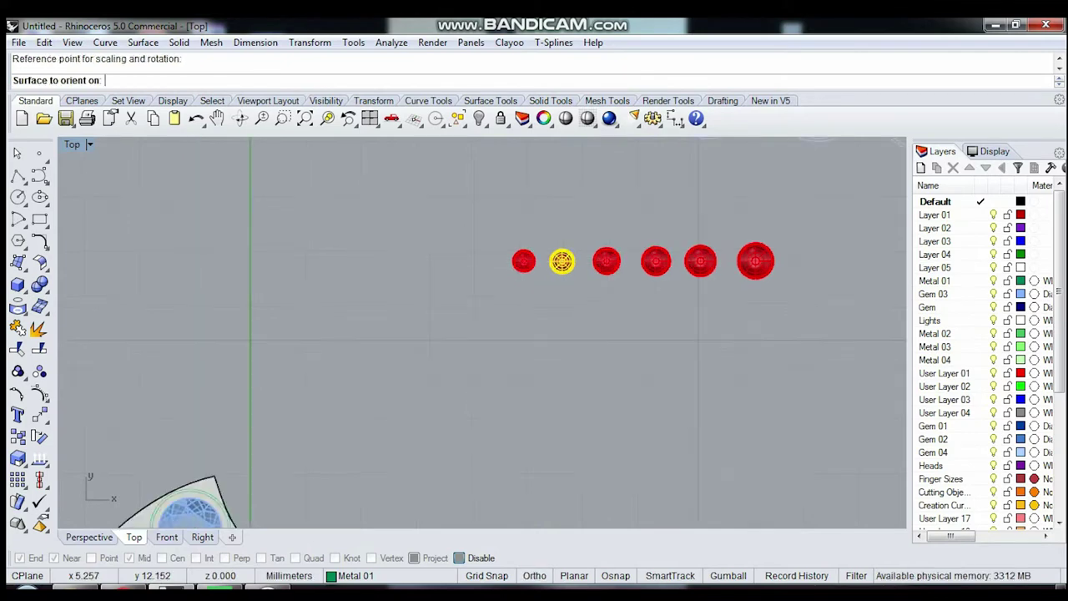
scroll(584, 266, "down", 5)
scroll(450, 334, "up", 5)
left_click(467, 317)
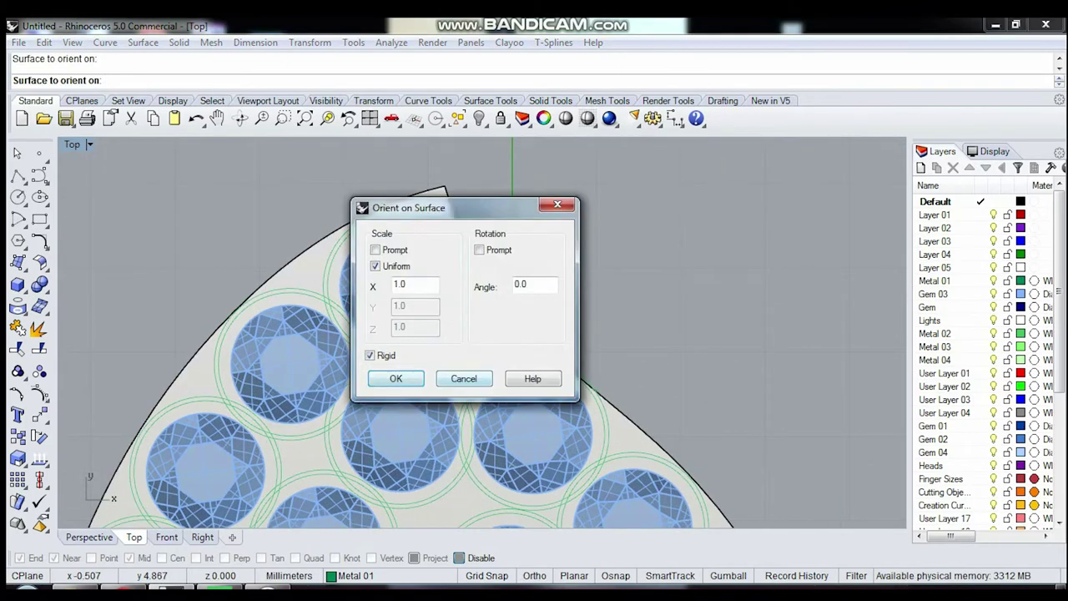
left_click(396, 376)
scroll(317, 349, "up", 2)
scroll(325, 350, "up", 2)
Step: Copy red prong beads into the gaps between neighbouring gems along the plate edge
left_click(334, 356)
left_click(473, 248)
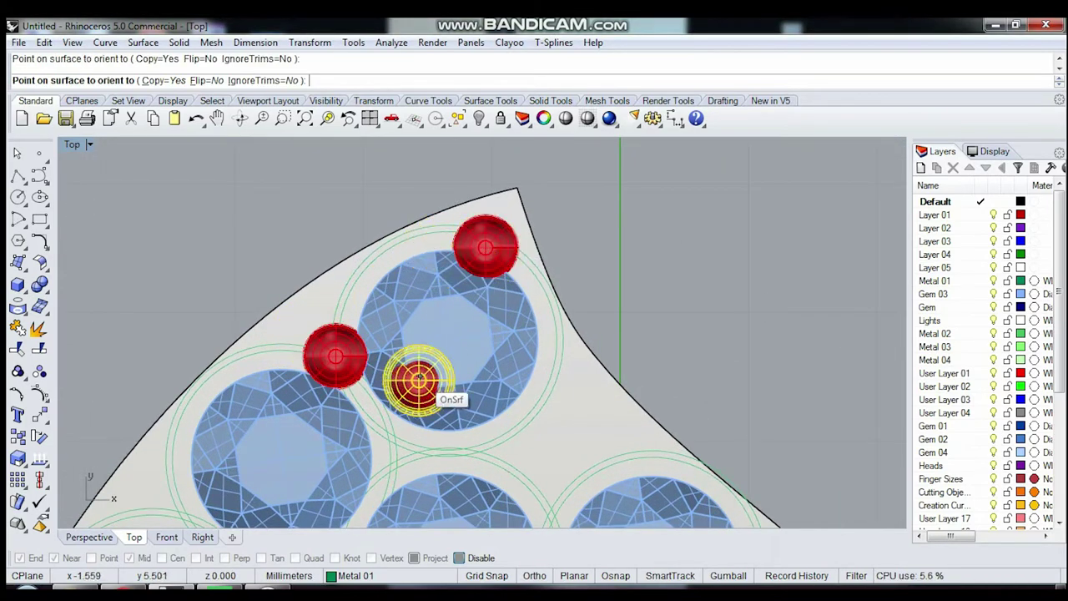
left_click(386, 441)
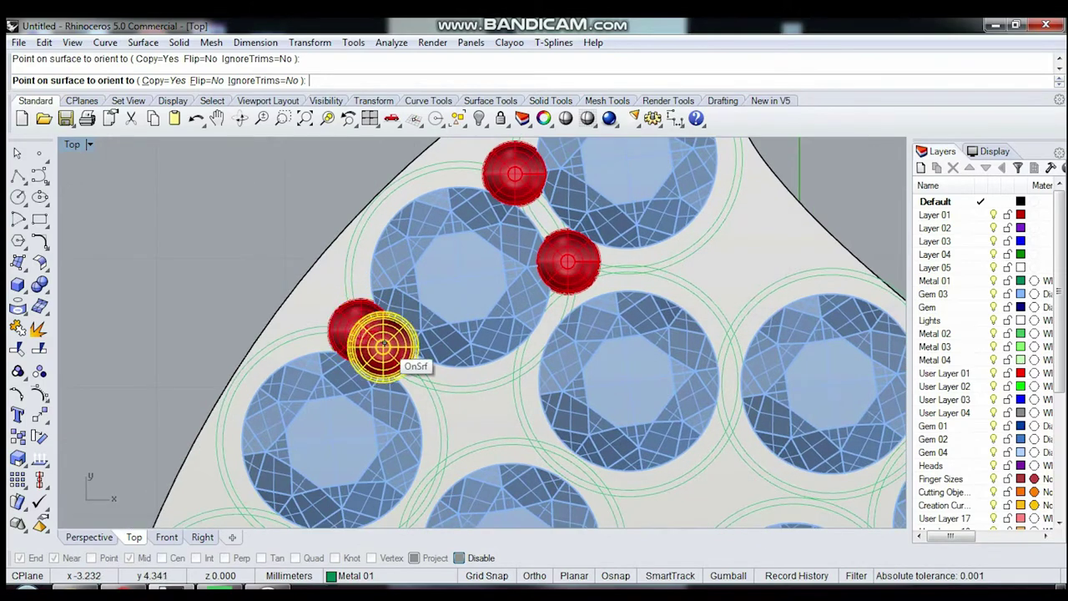
left_click(429, 377)
right_click_drag(346, 447, 493, 243)
left_click(377, 287)
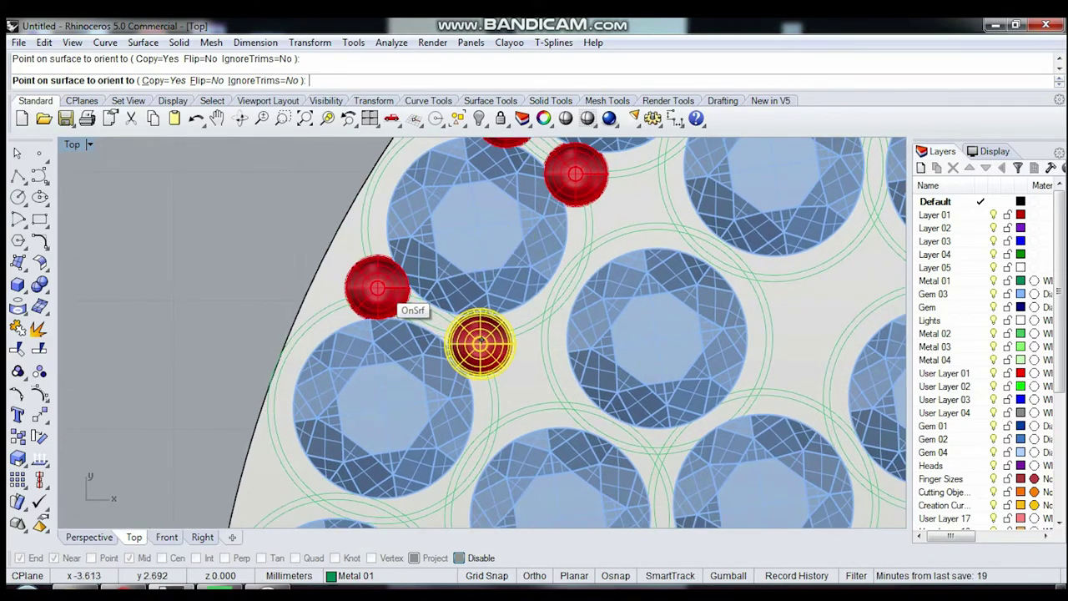
left_click(480, 342)
right_click_drag(480, 342, 344, 239)
left_click(361, 251)
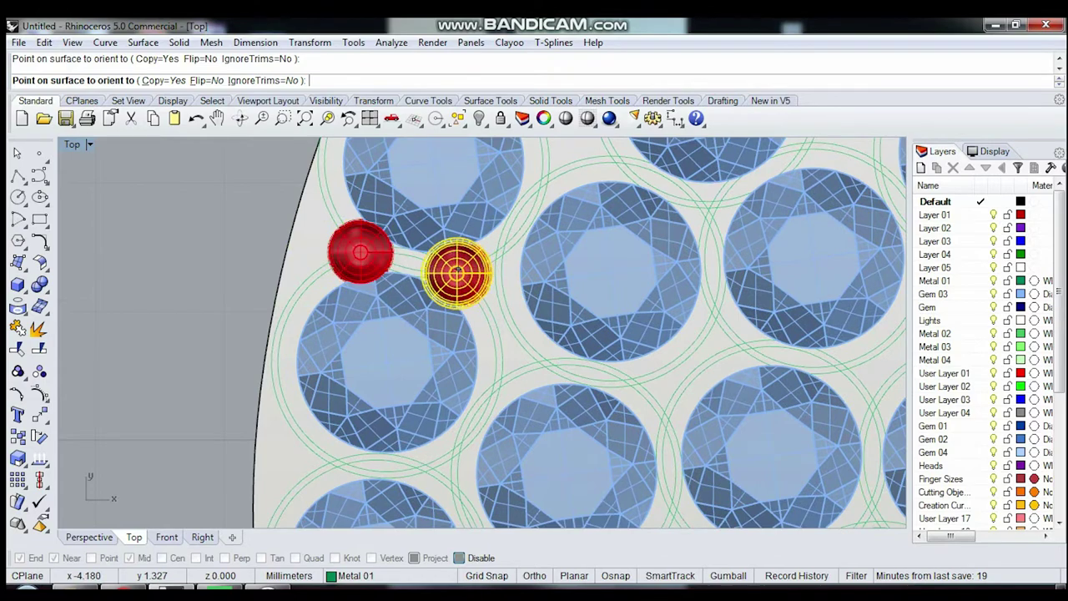
right_click_drag(432, 192, 393, 226)
left_click(427, 292)
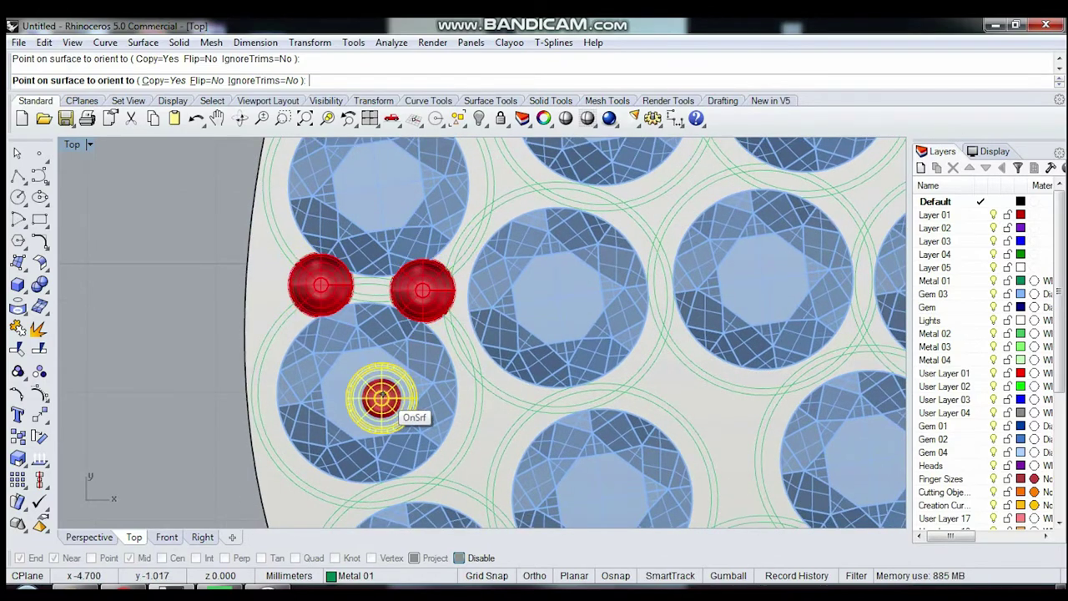
right_click_drag(376, 401, 384, 209)
left_click(366, 302)
left_click(452, 269)
right_click_drag(461, 344, 382, 228)
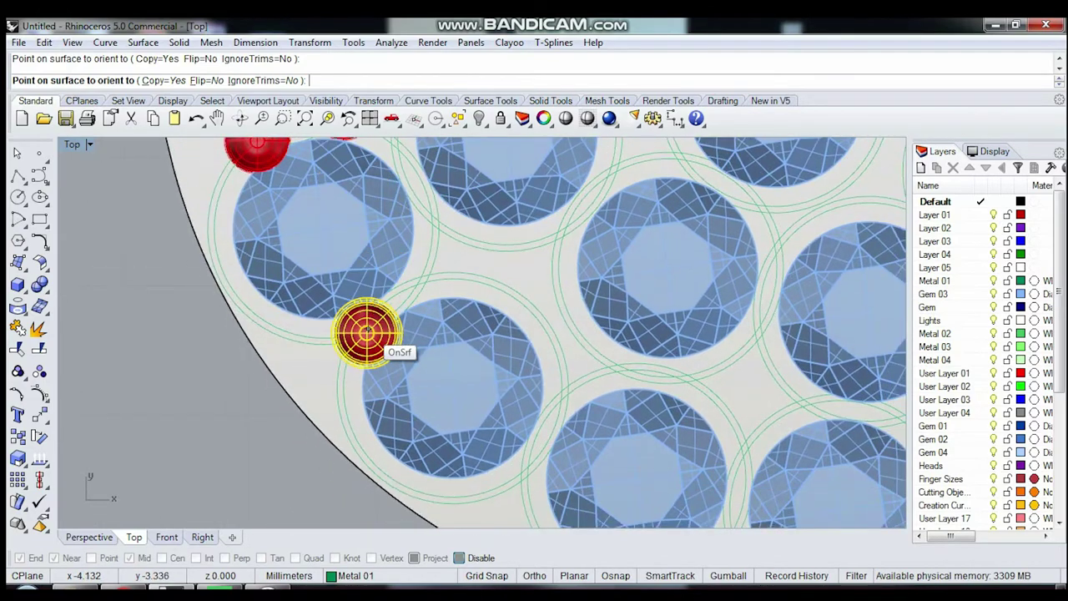
left_click(372, 333)
left_click(417, 284)
right_click_drag(417, 284, 369, 239)
left_click(449, 301)
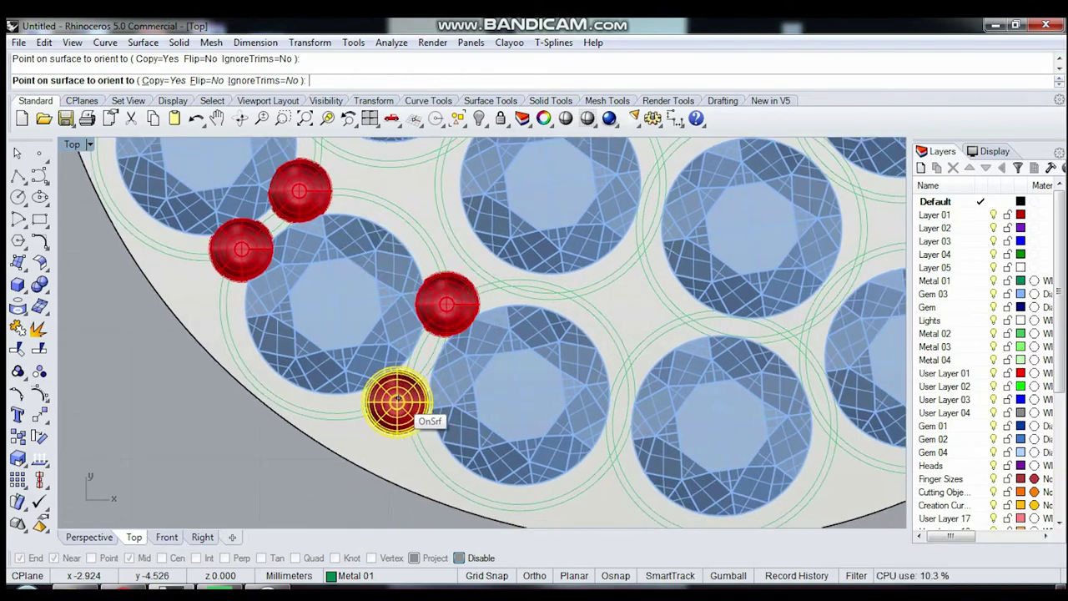
left_click(400, 396)
right_click_drag(470, 393, 304, 340)
left_click(458, 308)
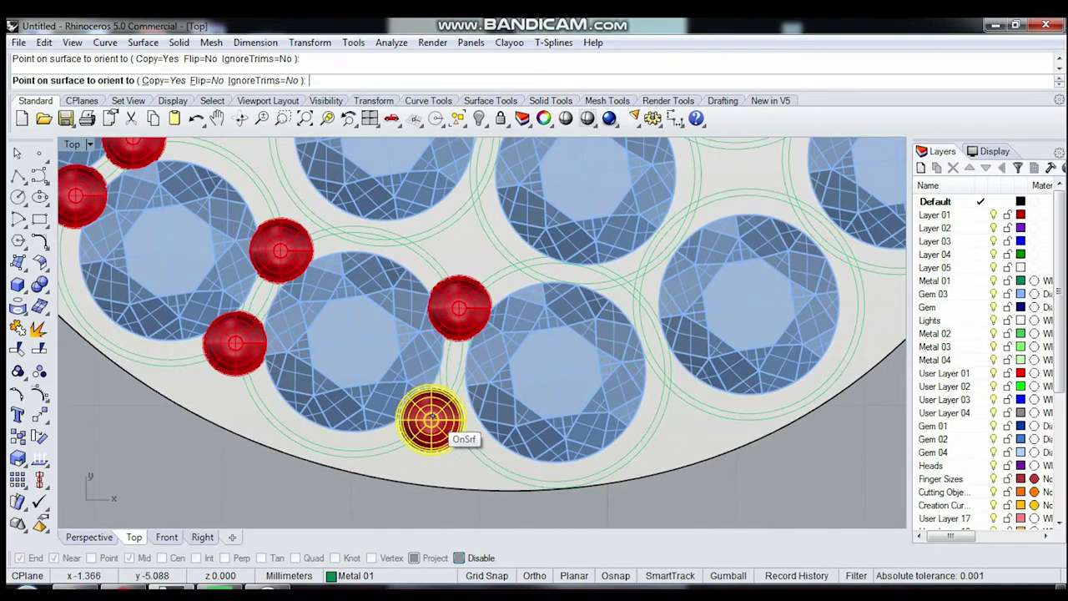
left_click(448, 404)
right_click_drag(448, 404, 283, 448)
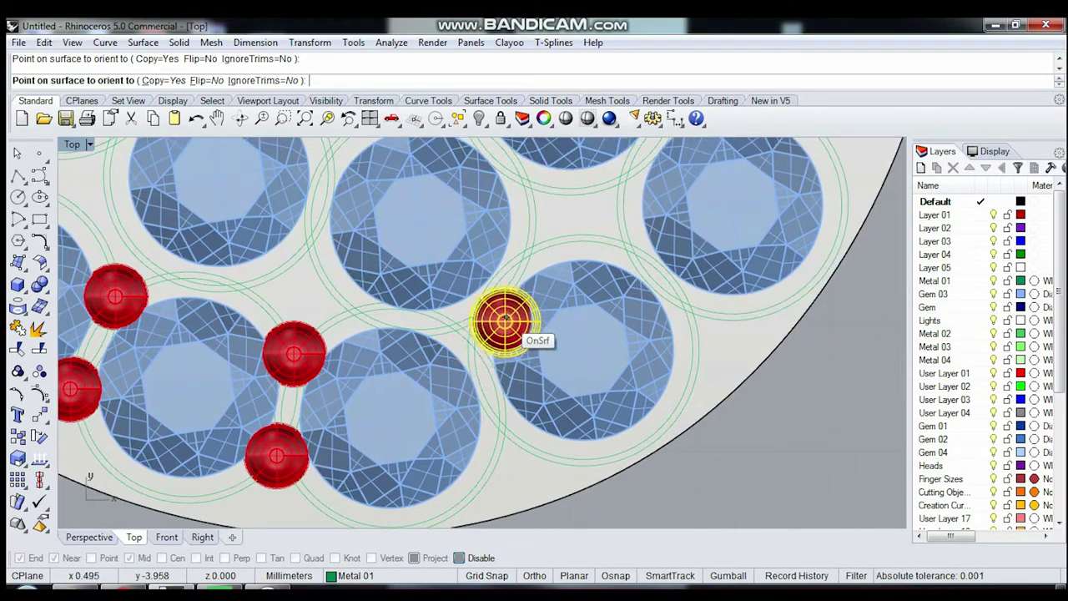
Step: Continue filling the remaining gem gaps across the plate with red prong beads
left_click(500, 434)
left_click(621, 241)
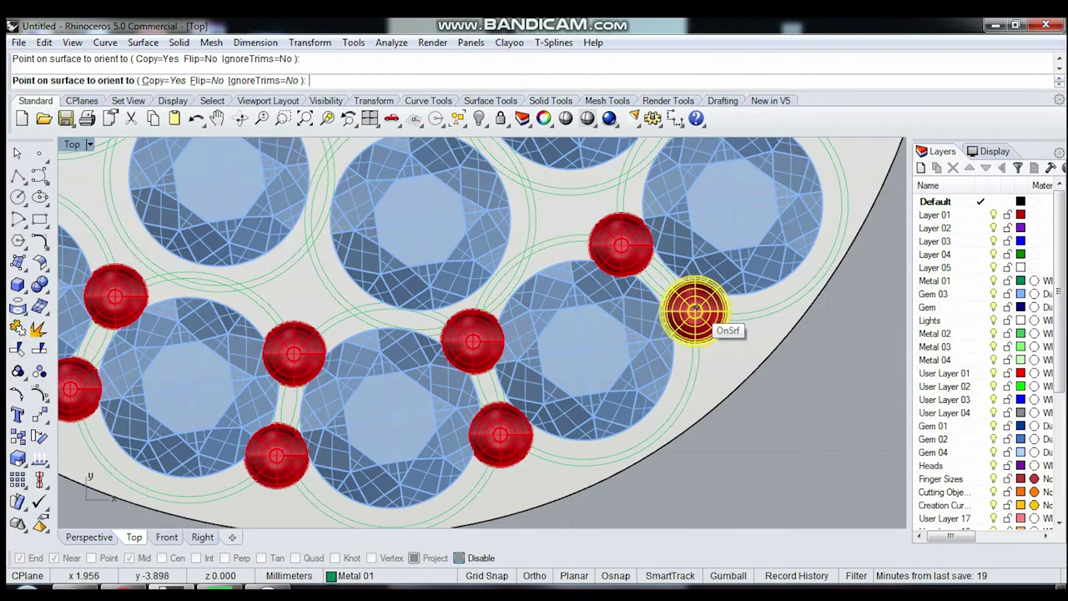
right_click_drag(691, 310, 538, 325)
left_click(527, 334)
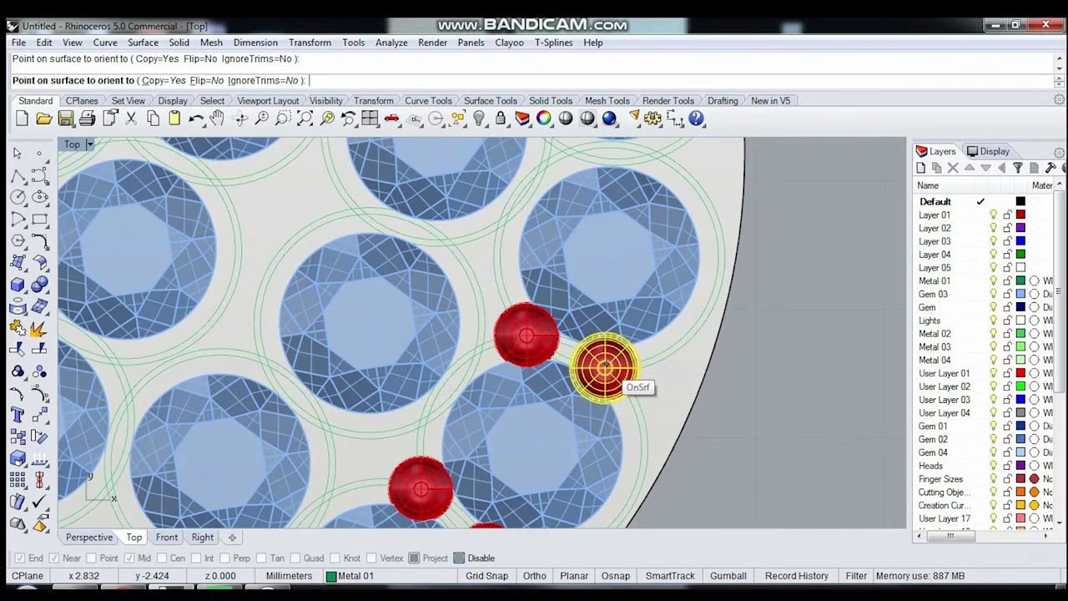
right_click_drag(568, 293, 538, 304)
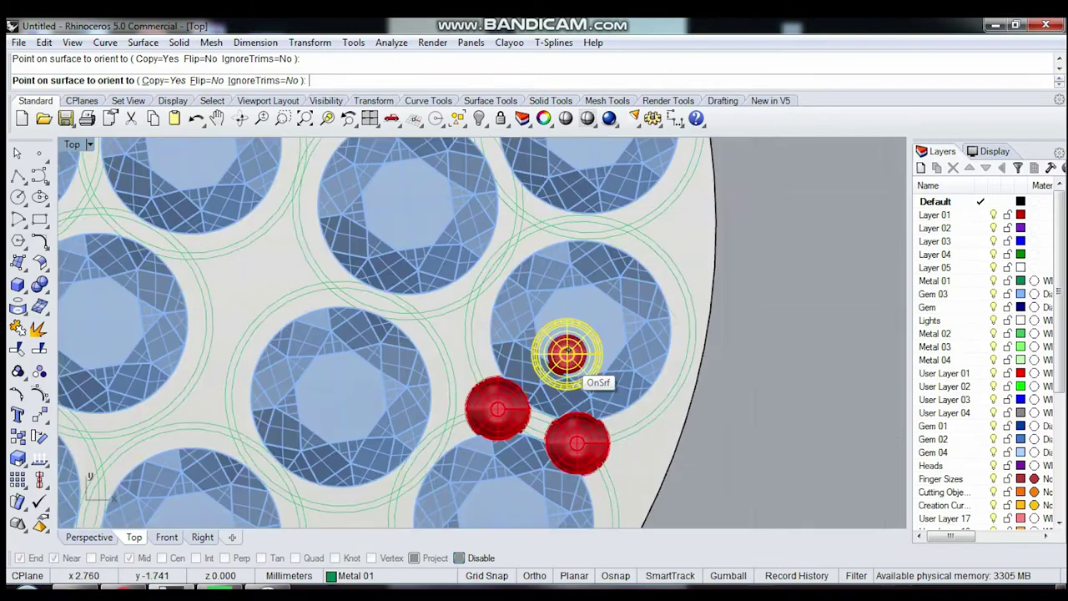
left_click(534, 300)
left_click(620, 308)
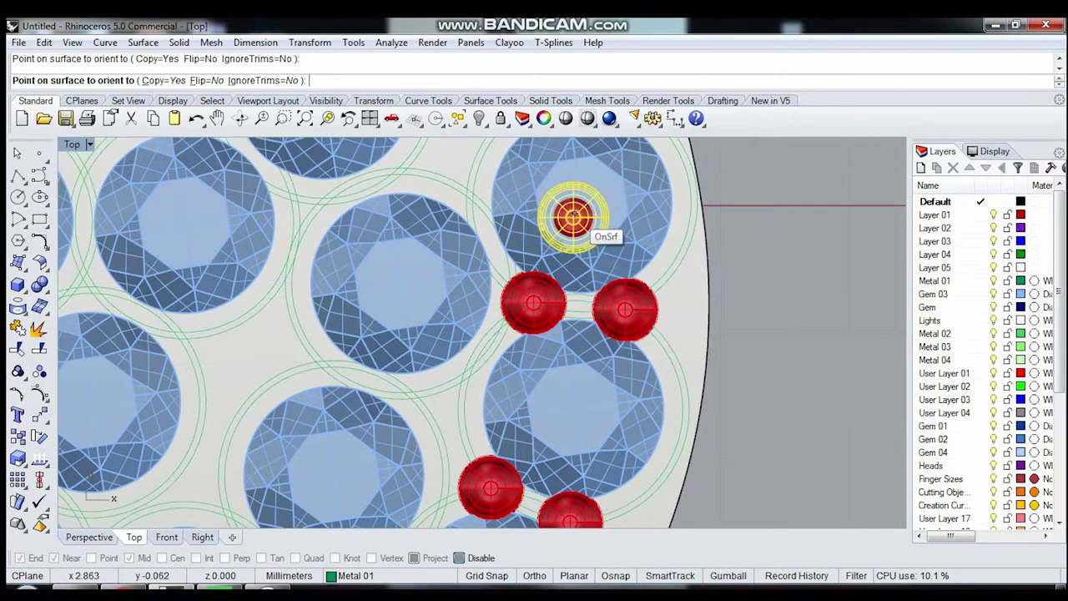
right_click_drag(567, 215, 559, 425)
left_click(573, 304)
right_click_drag(573, 304, 567, 500)
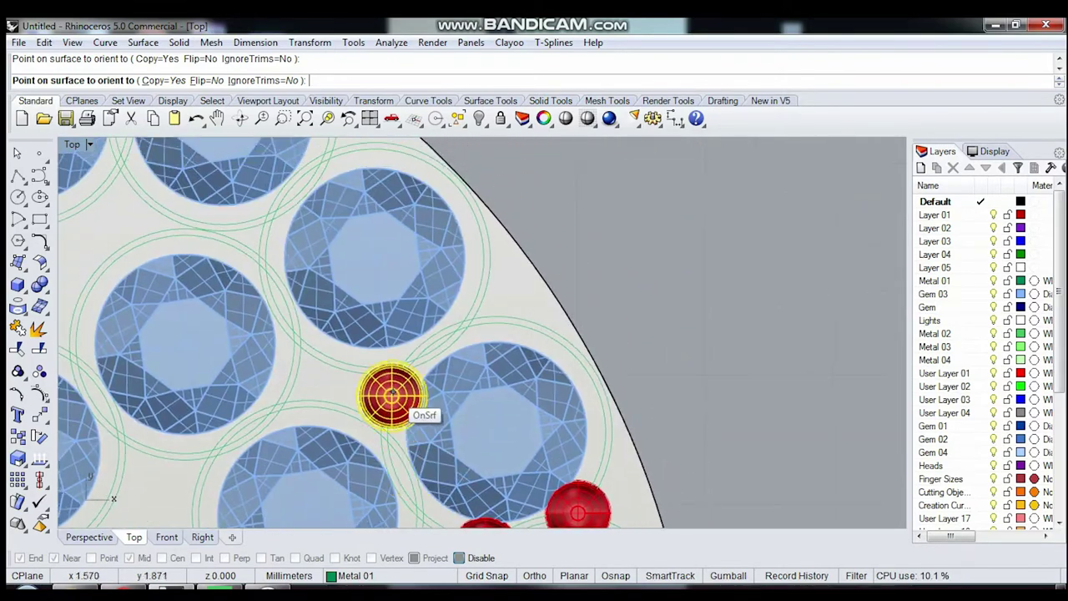
left_click(406, 367)
left_click(482, 310)
right_click_drag(301, 273, 443, 333)
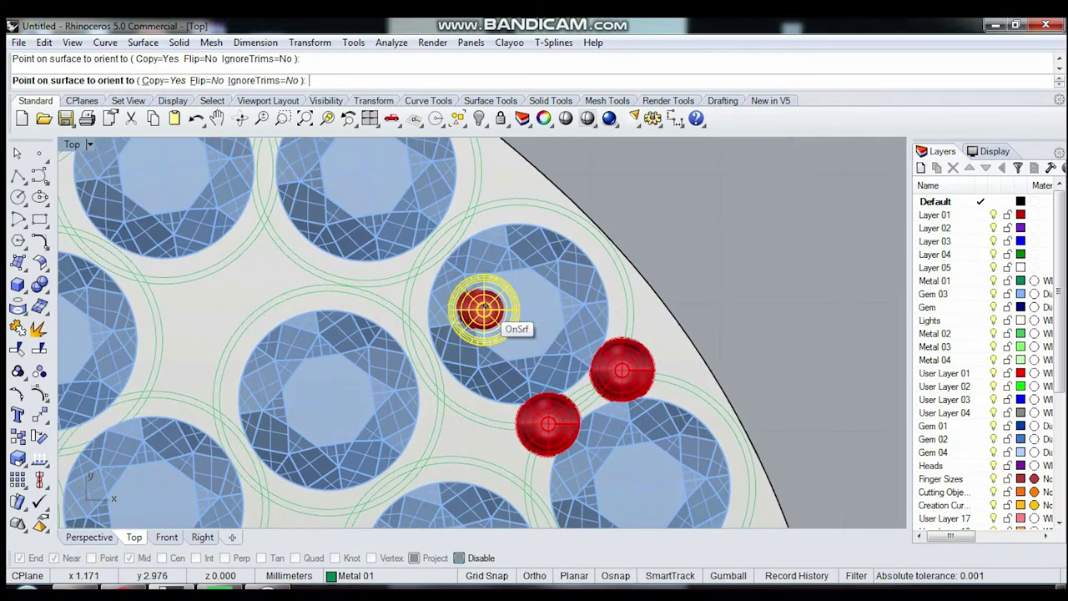
left_click(422, 274)
right_click_drag(422, 273, 421, 374)
left_click(476, 309)
right_click_drag(476, 309, 502, 350)
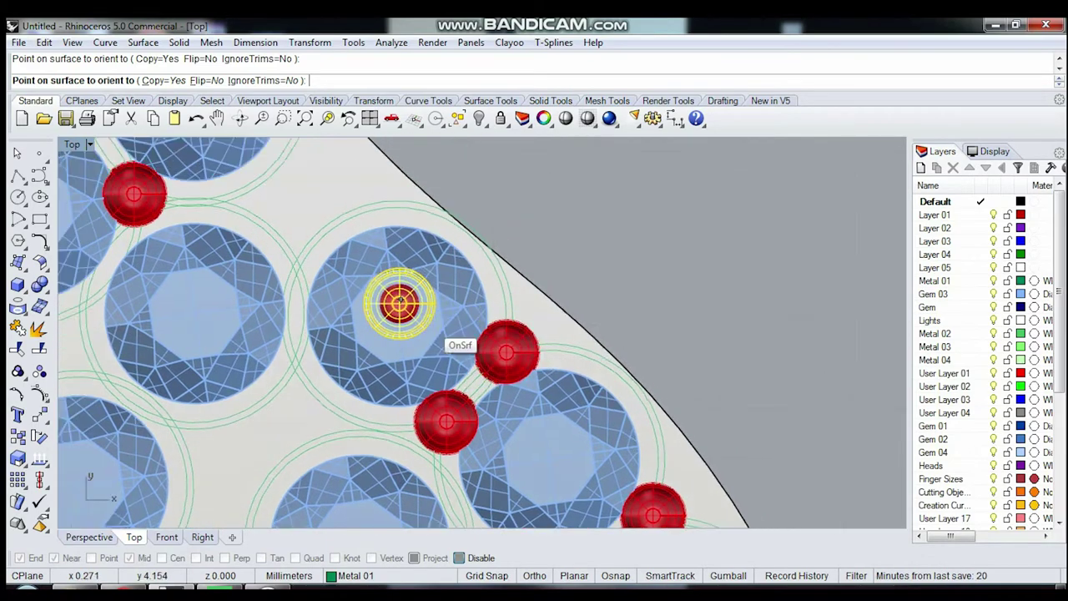
right_click_drag(400, 302, 437, 328)
left_click(333, 288)
left_click(337, 361)
right_click_drag(336, 317, 350, 407)
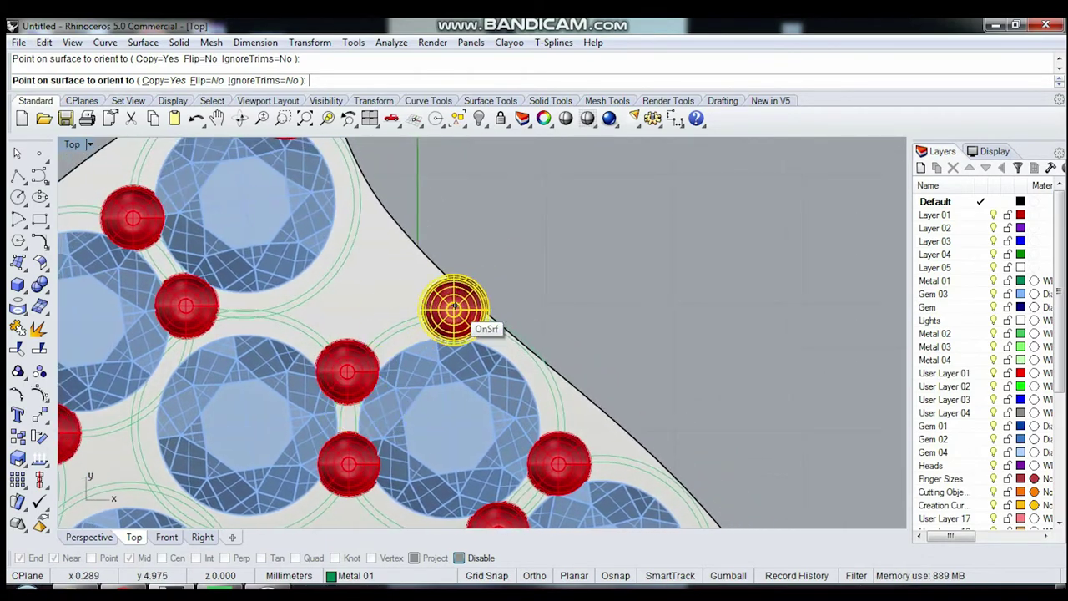
right_click_drag(342, 277, 364, 342)
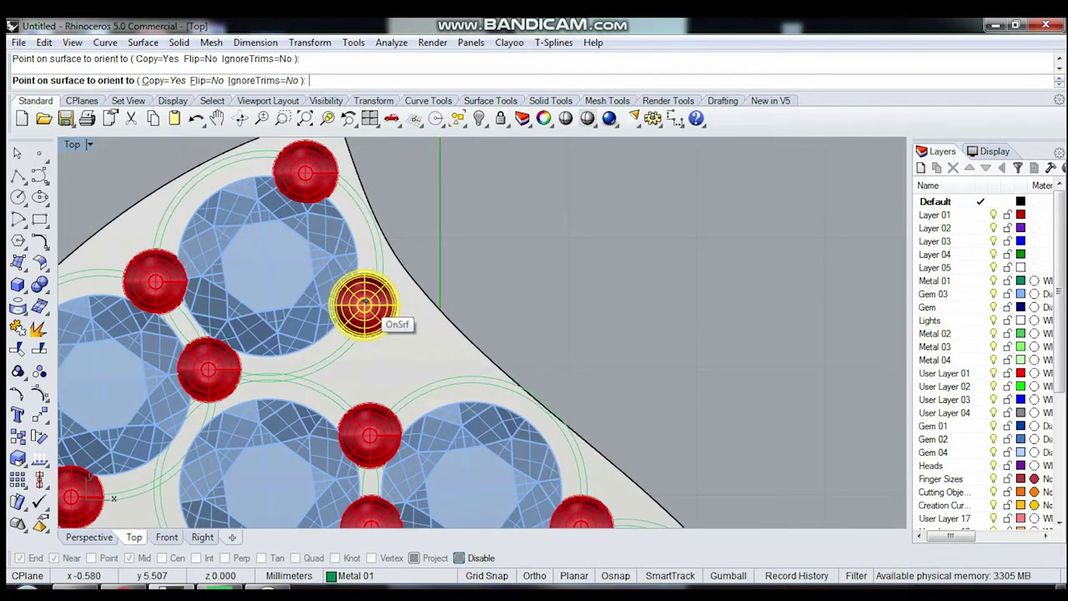
Step: Place red prong beads in the gaps between gems across the first areas of the plate
left_click(451, 377)
right_click_drag(296, 478, 436, 303)
right_click_drag(304, 359, 335, 334)
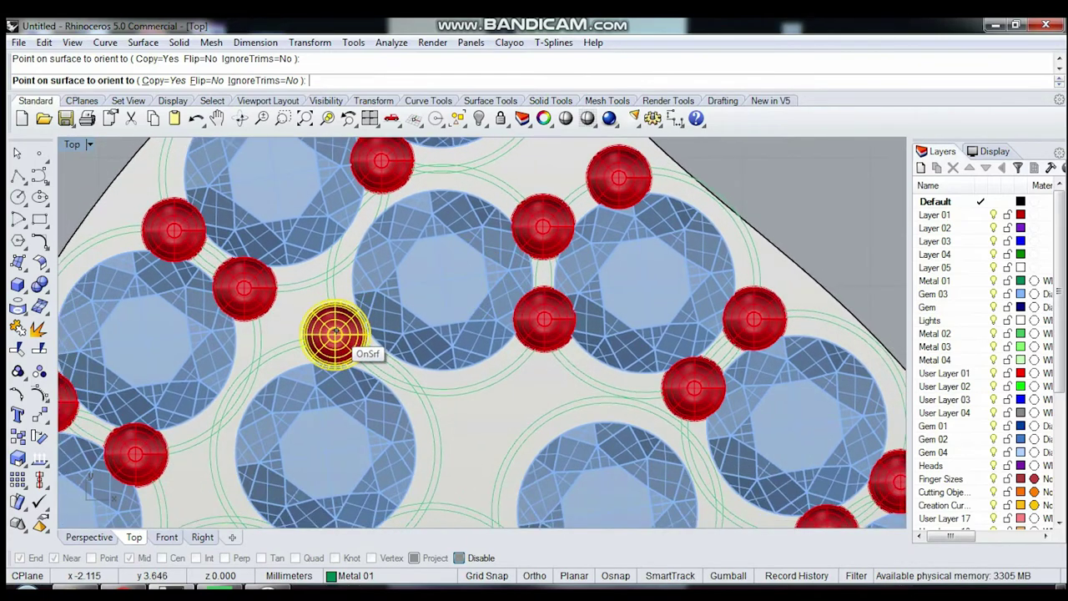
left_click(415, 385)
right_click_drag(199, 516, 303, 326)
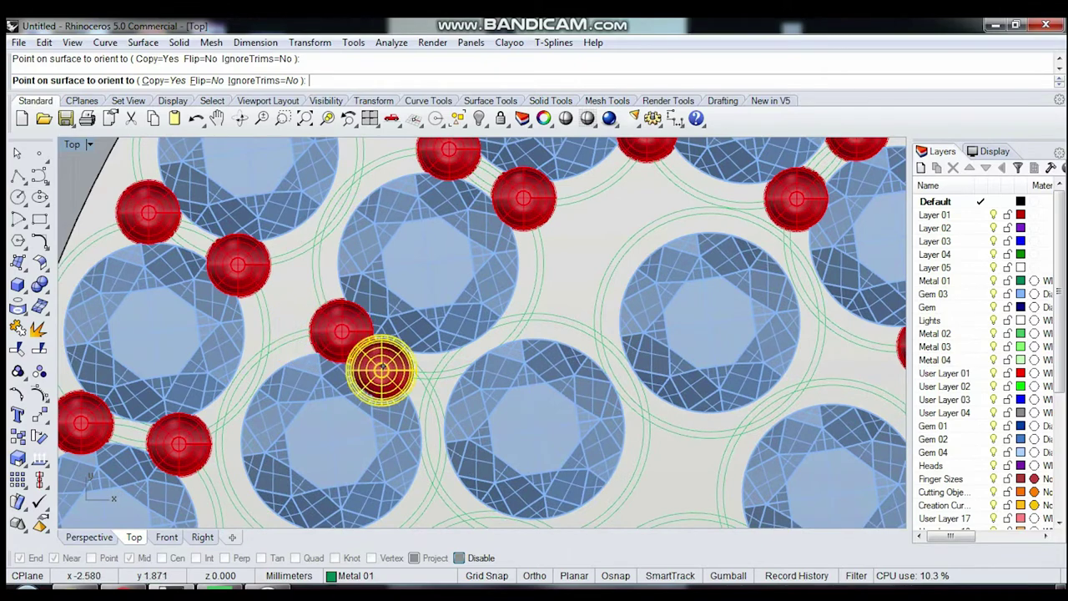
right_click_drag(350, 498, 413, 309)
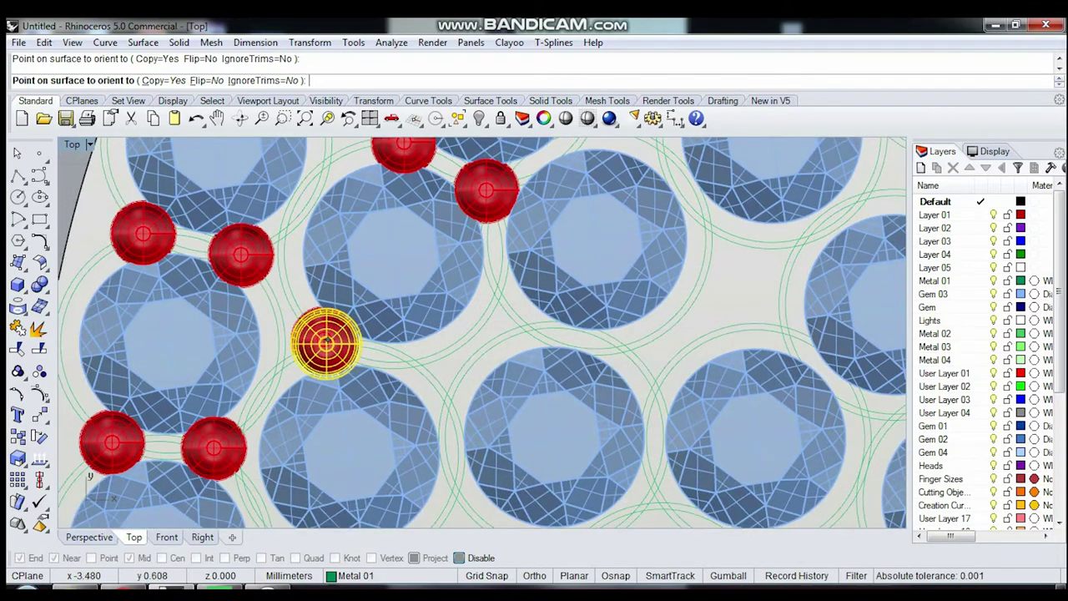
left_click(423, 365)
right_click_drag(398, 424, 400, 250)
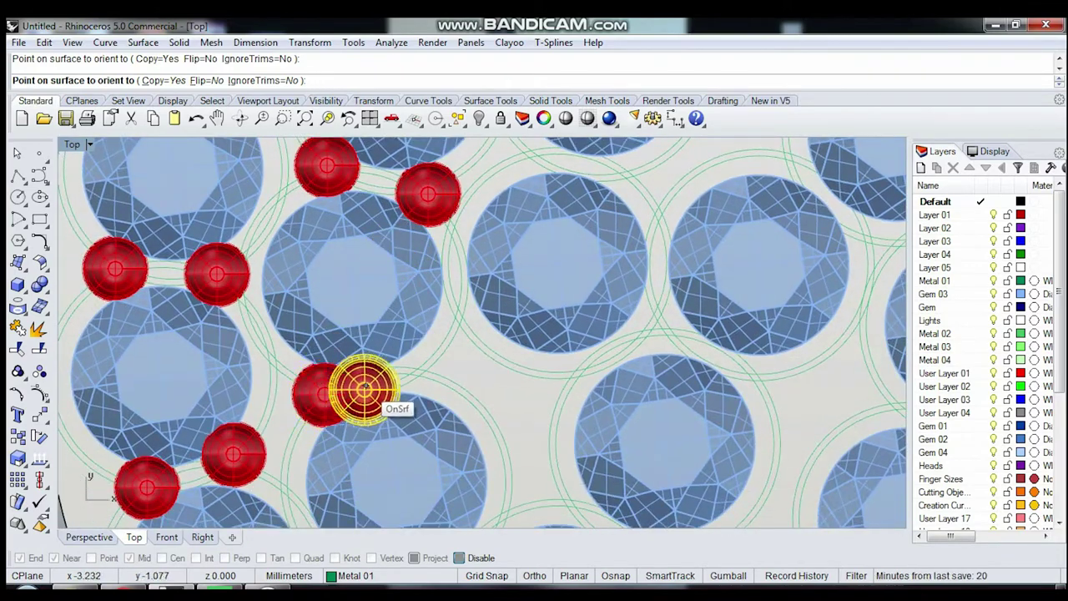
left_click(422, 365)
right_click_drag(438, 441, 406, 250)
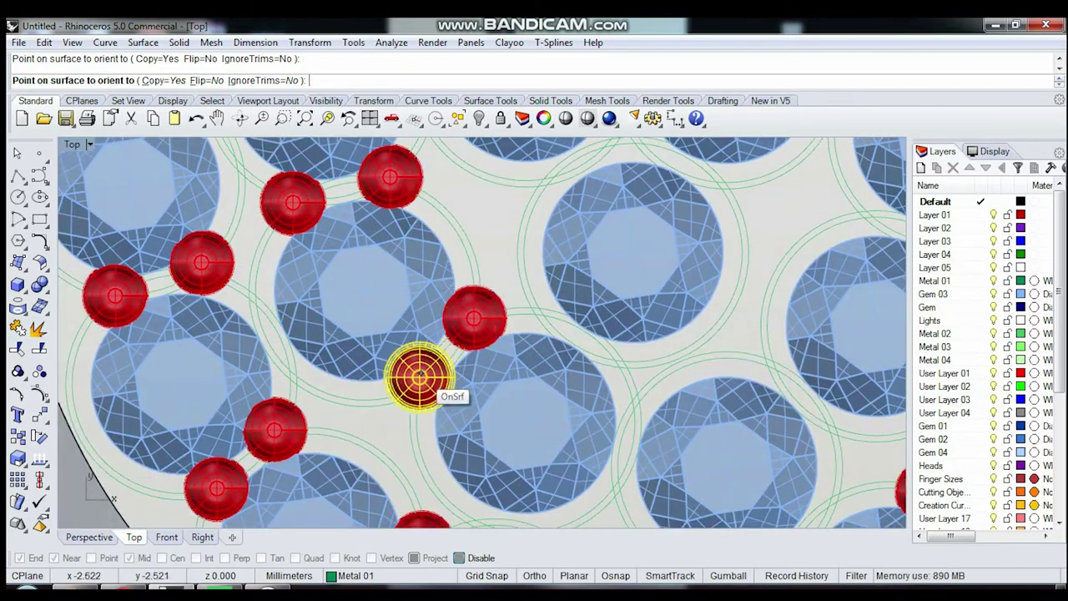
left_click(416, 392)
right_click_drag(585, 404, 383, 320)
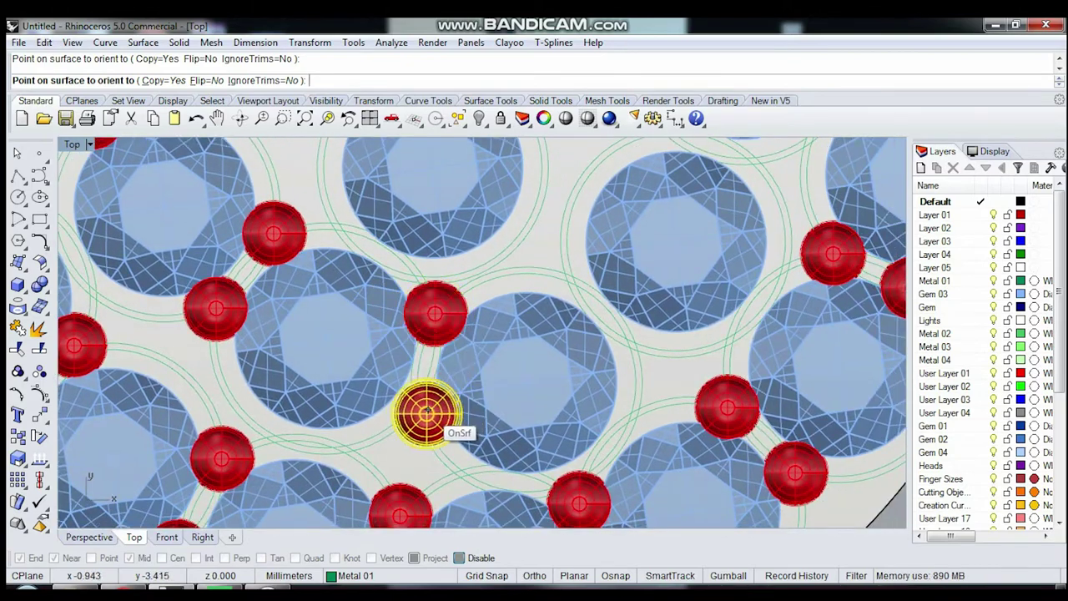
left_click(415, 406)
Step: Continue placing prong beads between the gems further down the teardrop
right_click_drag(544, 299, 486, 342)
left_click(516, 320)
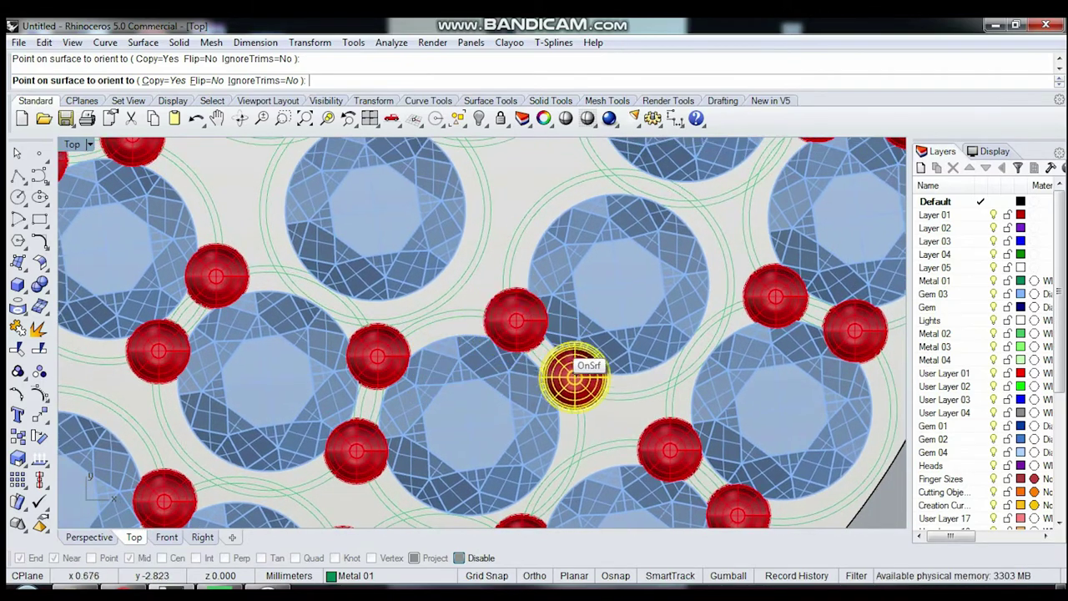
left_click(574, 385)
right_click_drag(632, 259, 501, 393)
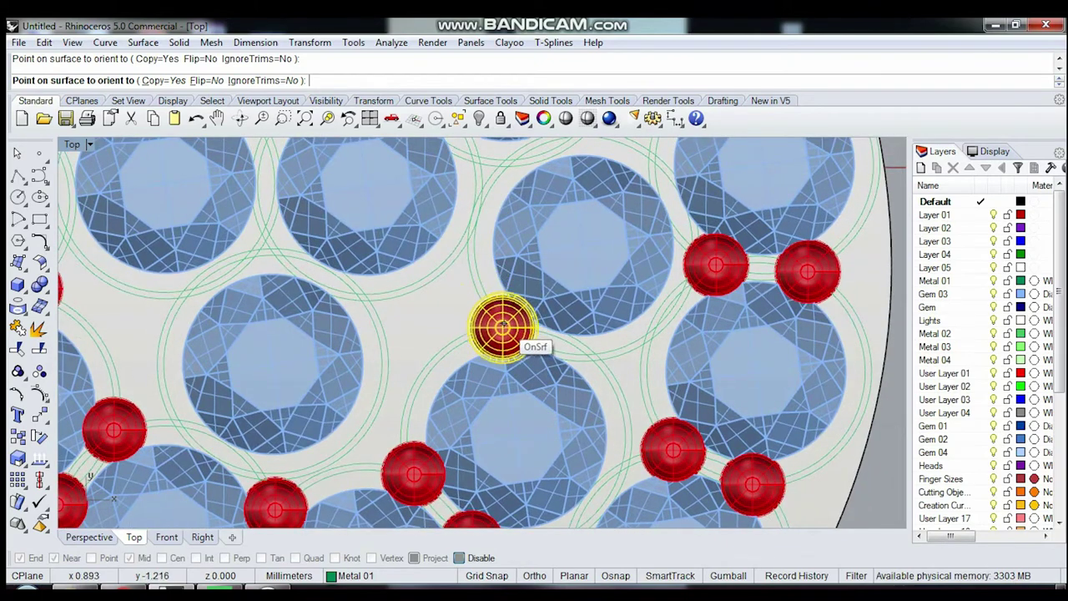
left_click(503, 325)
left_click(588, 349)
right_click_drag(547, 150, 517, 317)
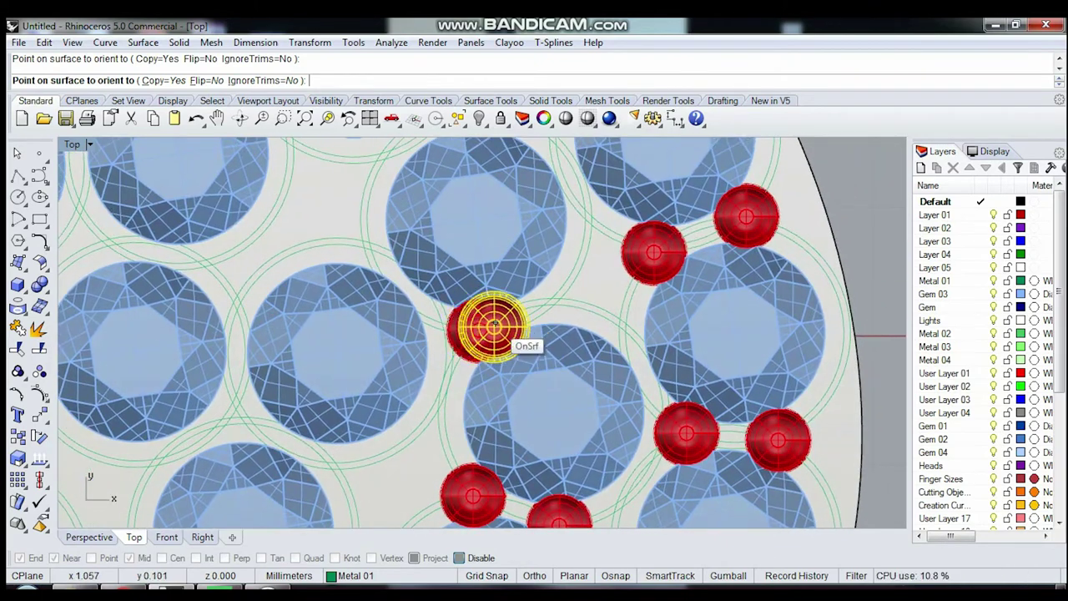
left_click(561, 293)
mouse_move(501, 209)
right_mouse_down()
mouse_move(435, 298)
mouse_move(468, 366)
mouse_move(420, 305)
mouse_move(396, 366)
right_mouse_up()
left_click(429, 287)
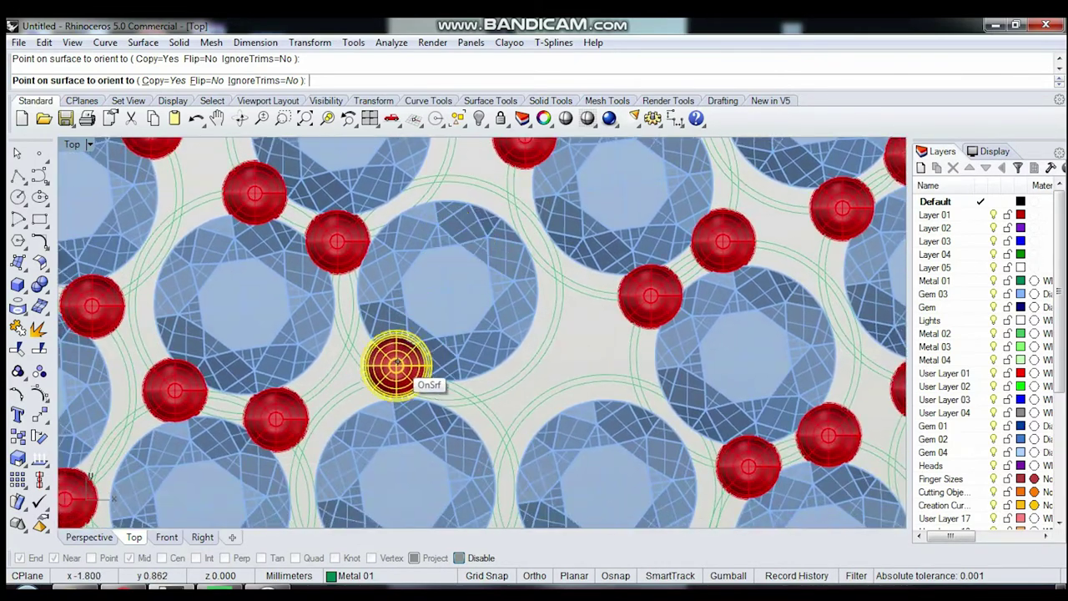
left_click(473, 389)
right_click_drag(469, 224, 452, 252)
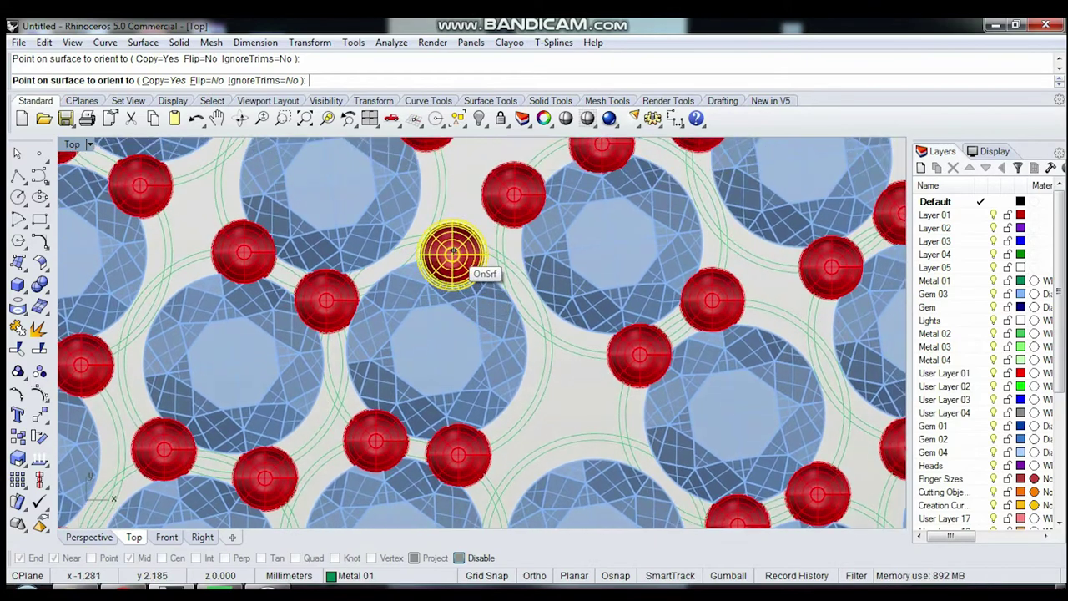
right_click_drag(424, 371, 429, 231)
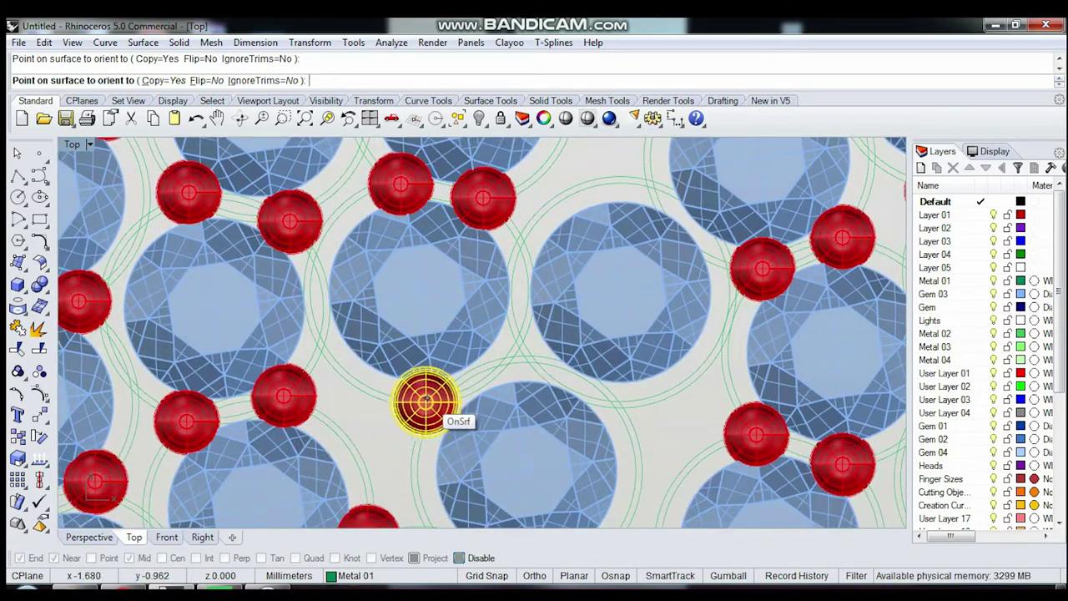
Step: Fill the last remaining gaps with prong beads to complete the pavé layout
left_click(516, 356)
right_click_drag(557, 421, 458, 295)
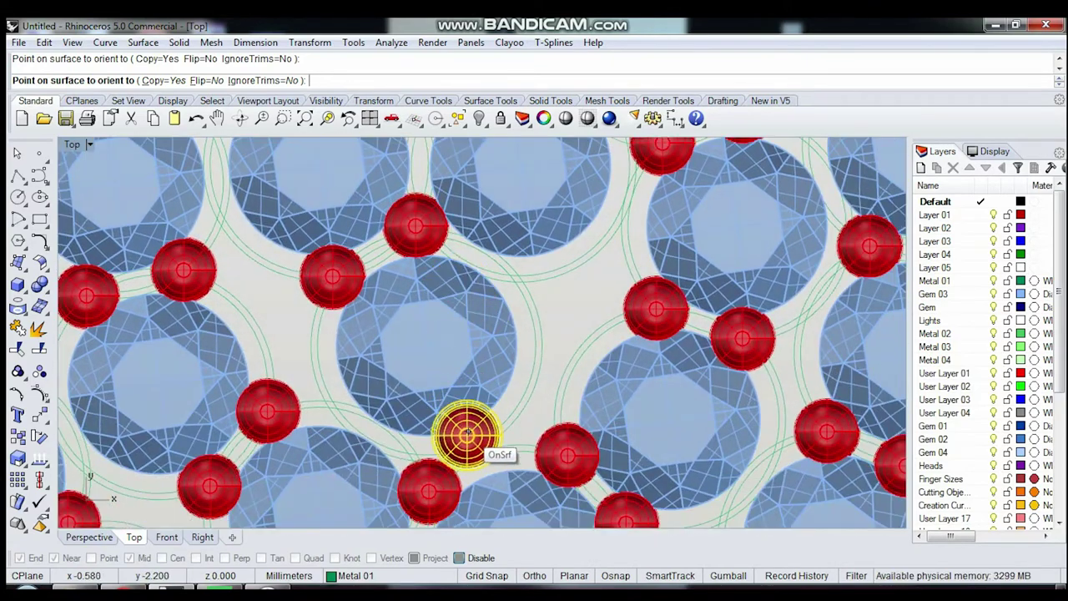
left_click(467, 433)
left_click(521, 358)
right_click_drag(516, 262, 490, 391)
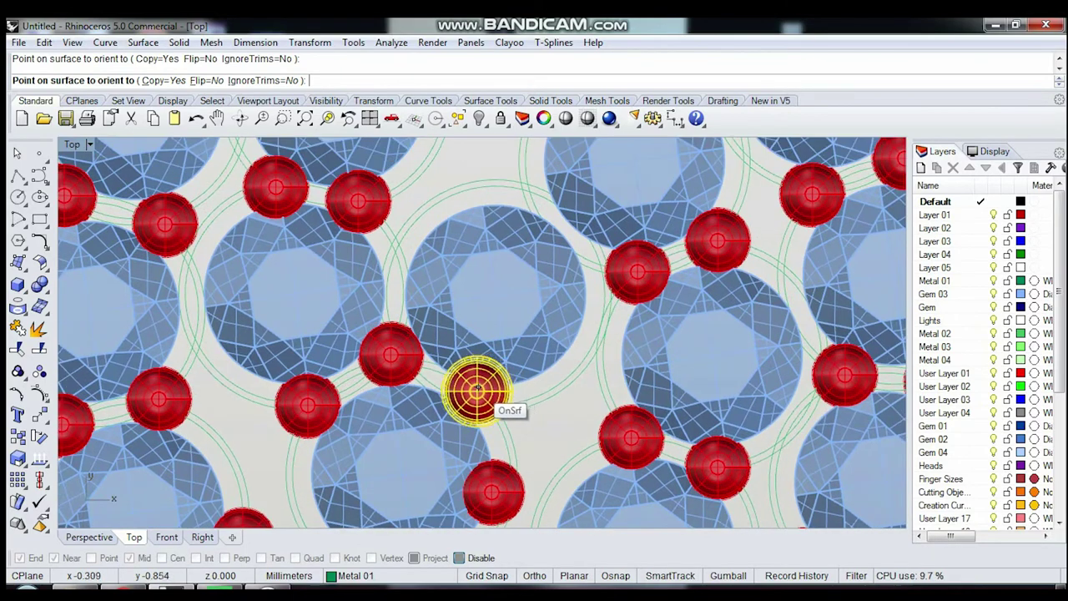
left_click(474, 392)
left_click(572, 365)
right_click_drag(533, 233, 519, 342)
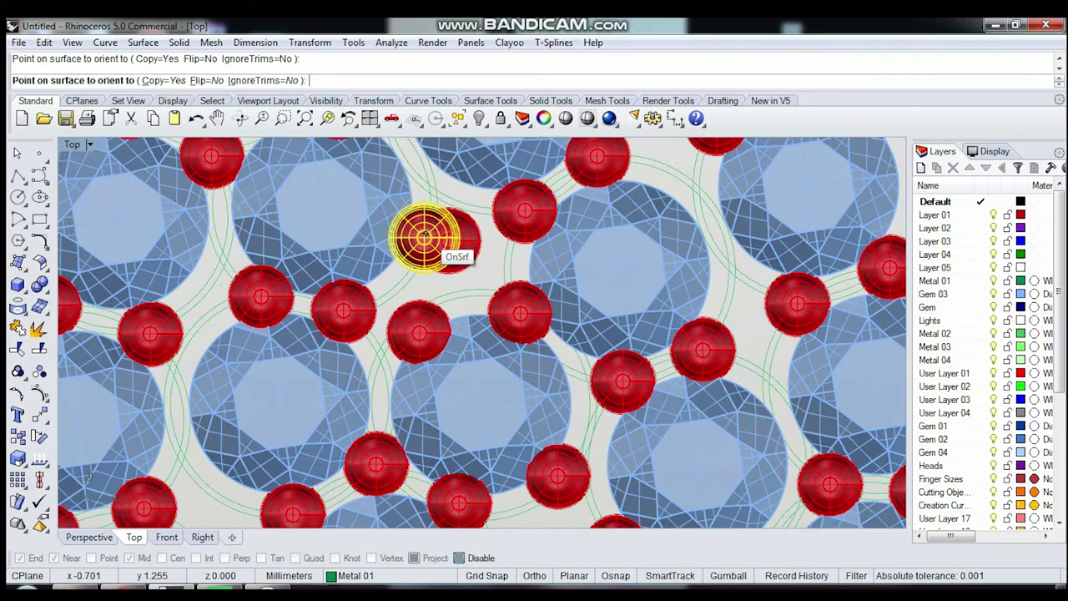
scroll(417, 246, "down", 3)
scroll(409, 250, "up", 2)
scroll(348, 350, "up", 1)
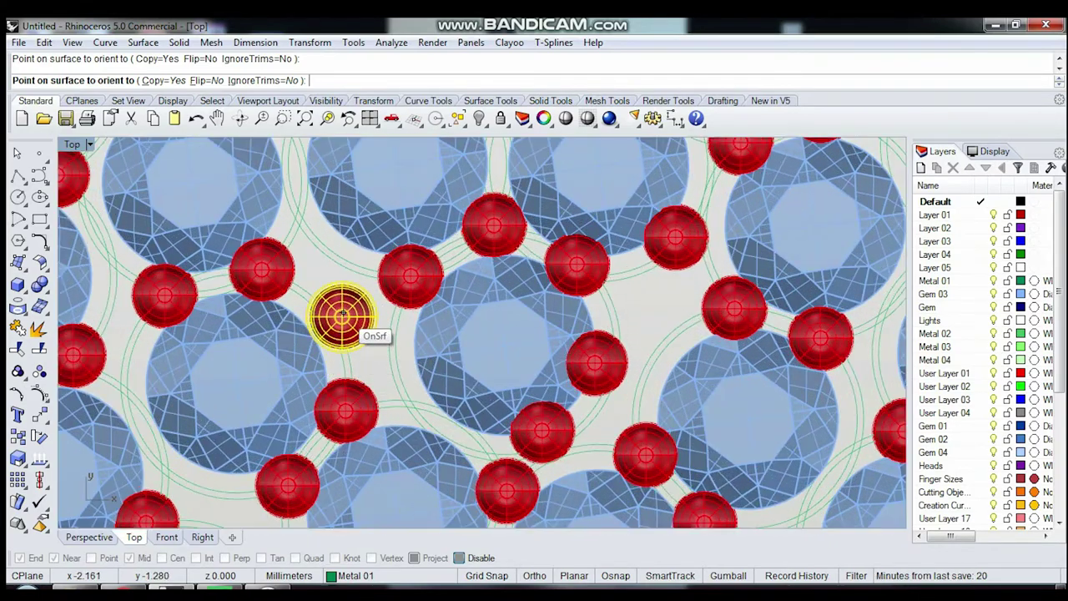
left_click(342, 315)
Step: End the prong placement and recentre the zoomed-out teardrop in the view
key("Escape")
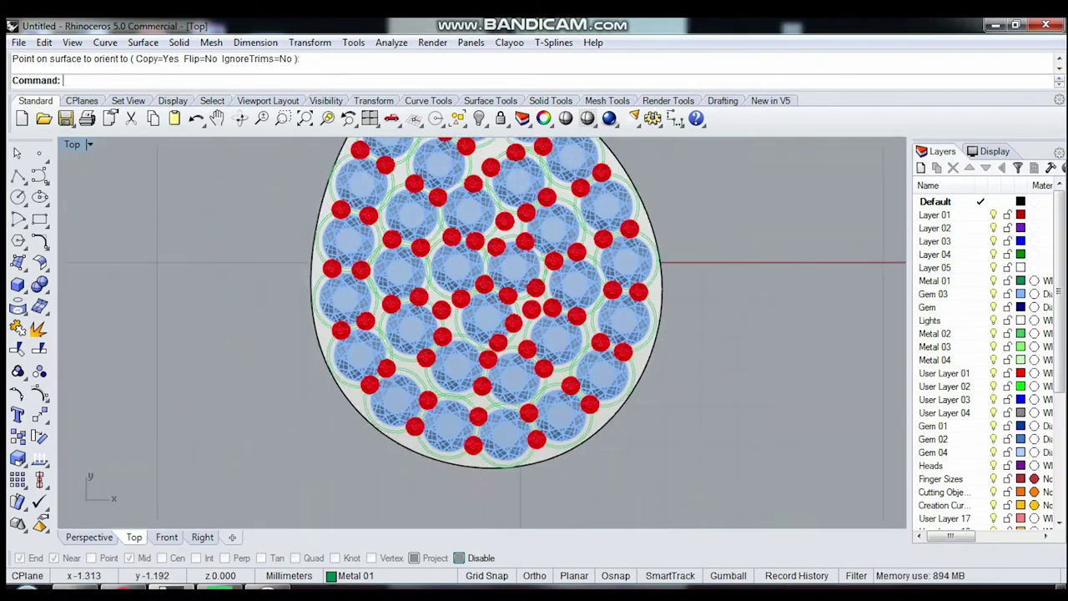
scroll(482, 333, "down", 5)
scroll(481, 334, "up", 1)
scroll(439, 253, "down", 5)
scroll(428, 283, "up", 2)
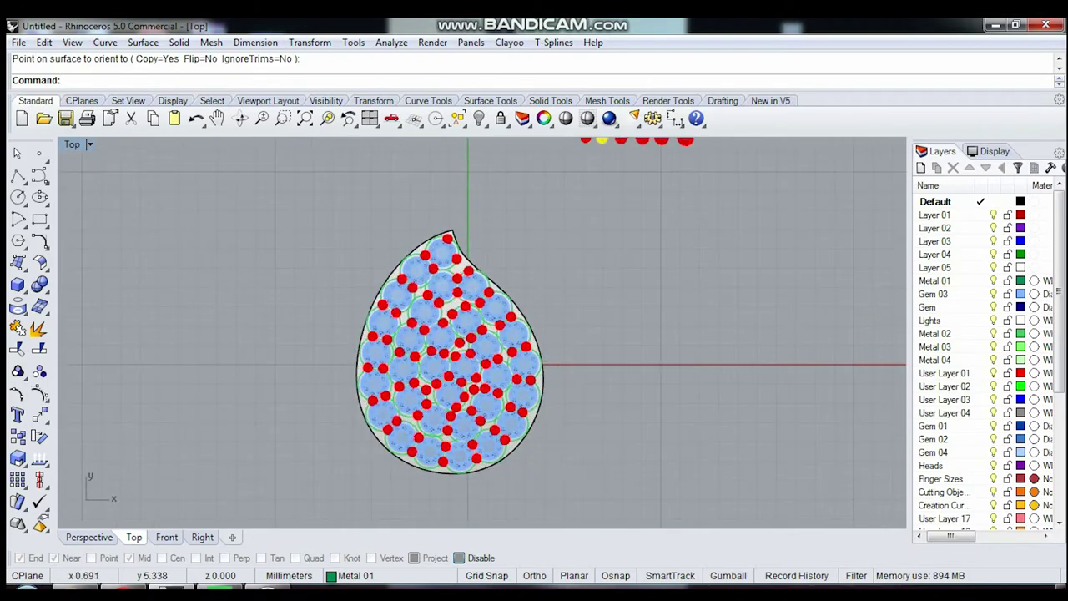
scroll(520, 273, "down", 3)
key("Right")
key("Down")
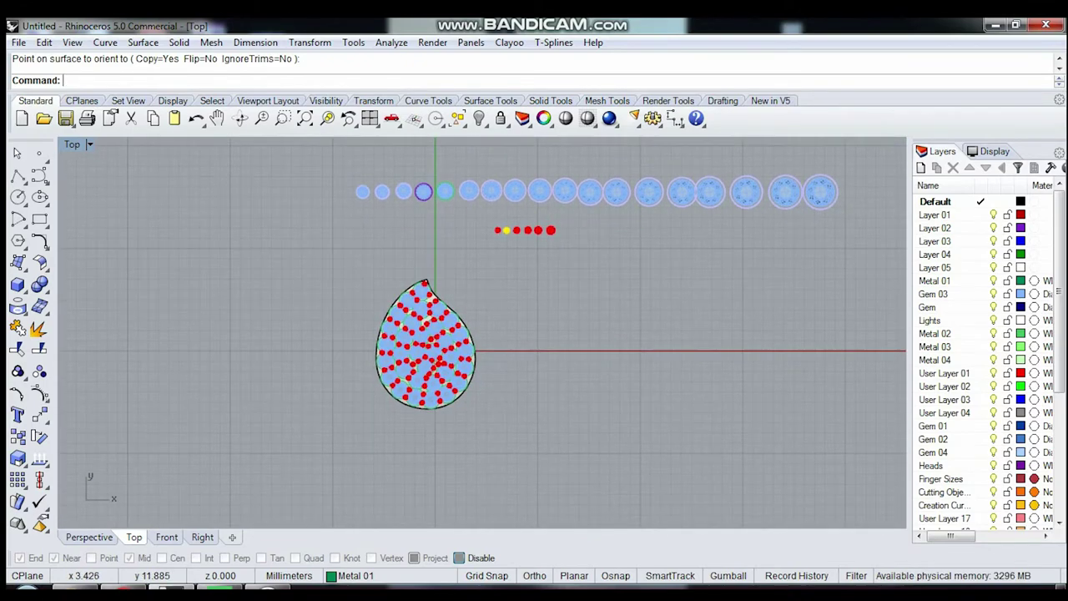
scroll(411, 336, "up", 3)
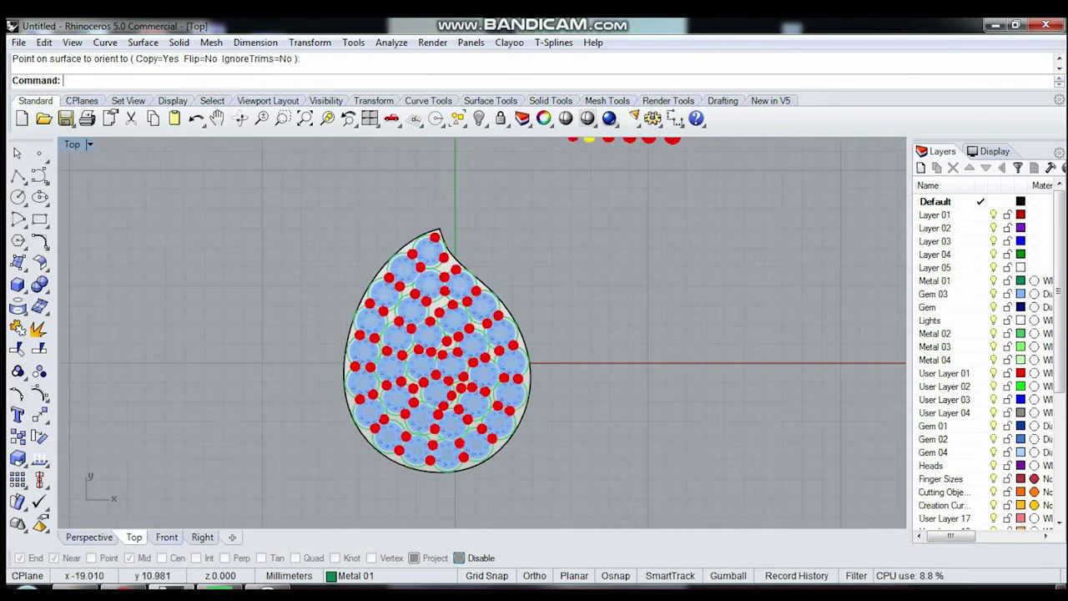
Step: Show the four-view layout, maximize Perspective and tilt it low toward the green cylinders
key("ctrl+m")
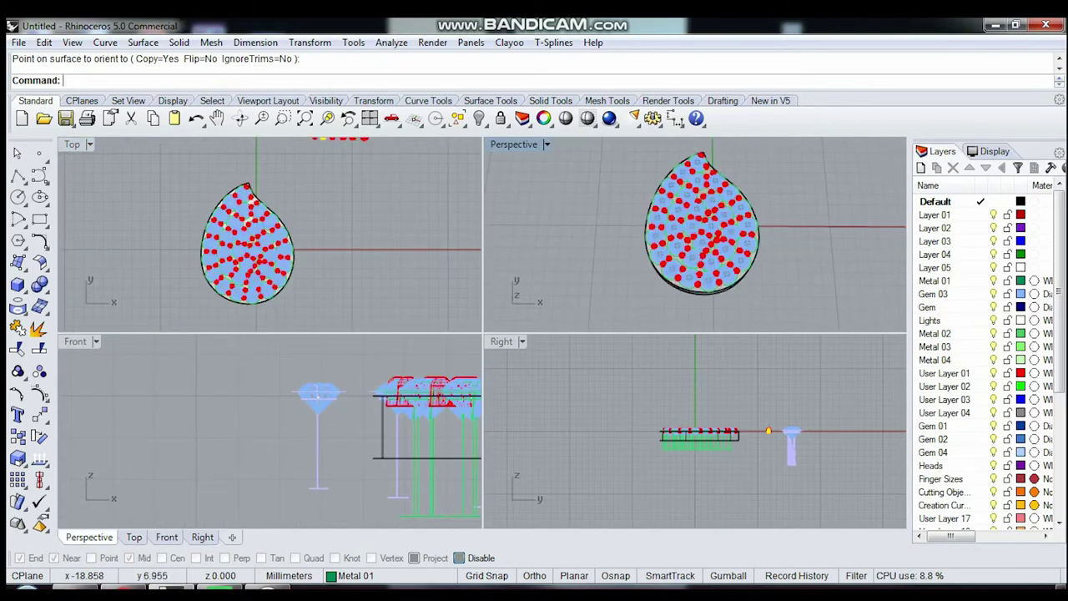
key("ctrl+m")
key("Down")
key("Down")
key("Down")
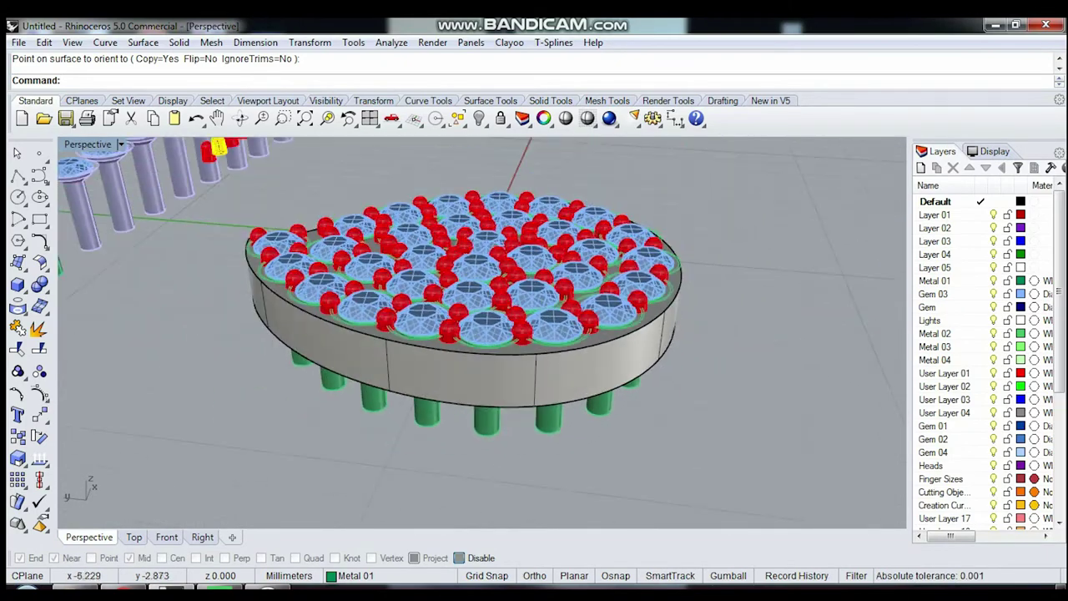
key("Down")
key("Down")
key("Down")
Step: Run Solid > Difference on the teardrop base, window-selecting the green cylinders as cutters
left_click(467, 351)
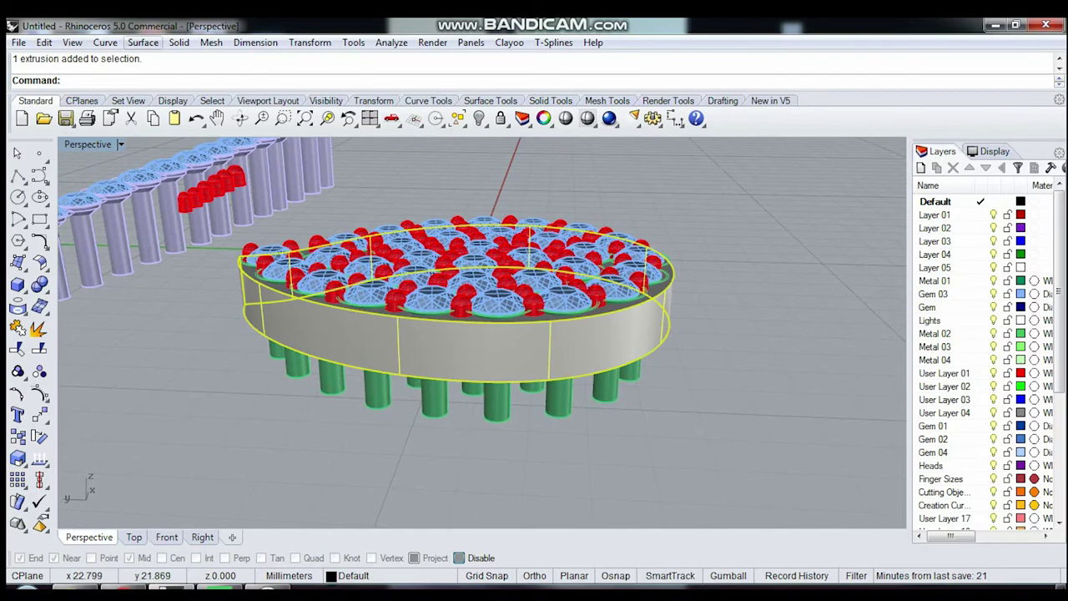
left_click(178, 43)
left_click(212, 500)
key("Down")
key("Down")
key("Down")
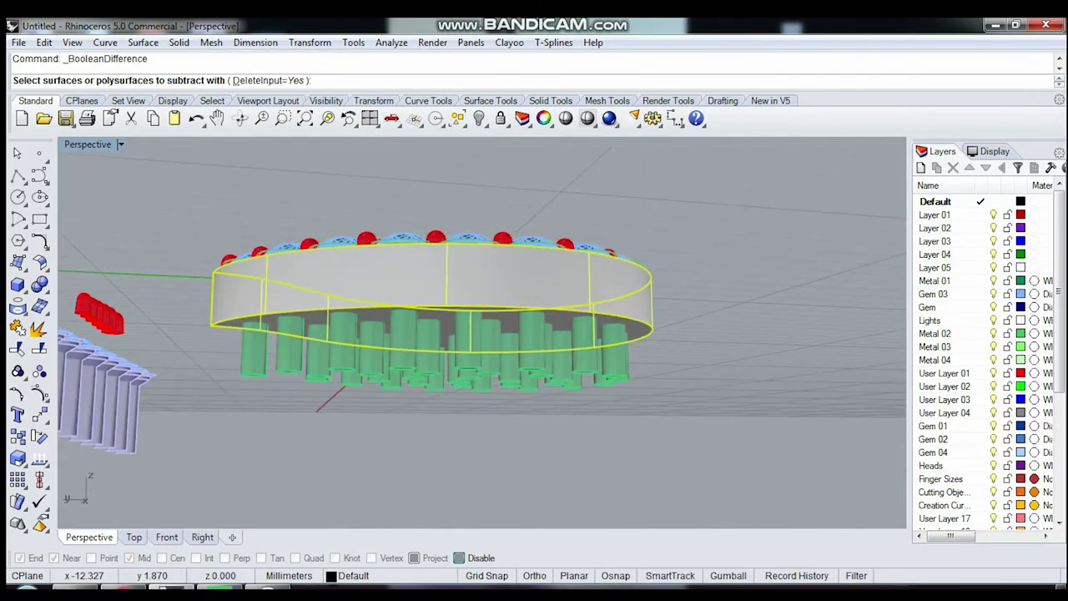
key("Down")
left_click_drag(647, 388, 221, 237)
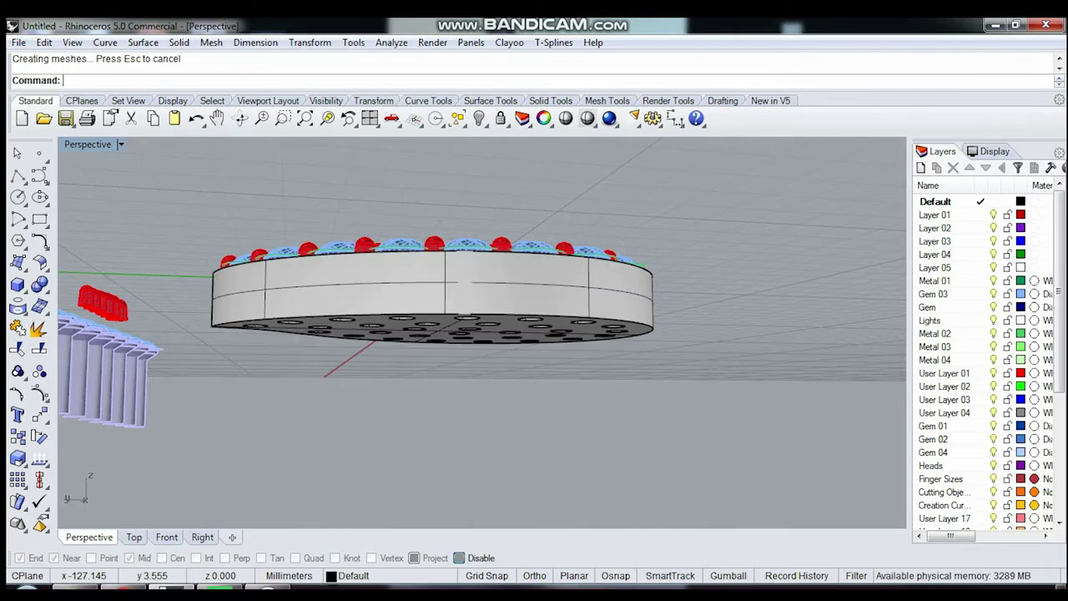
key("Up")
key("Up")
key("Up")
scroll(451, 334, "up", 5)
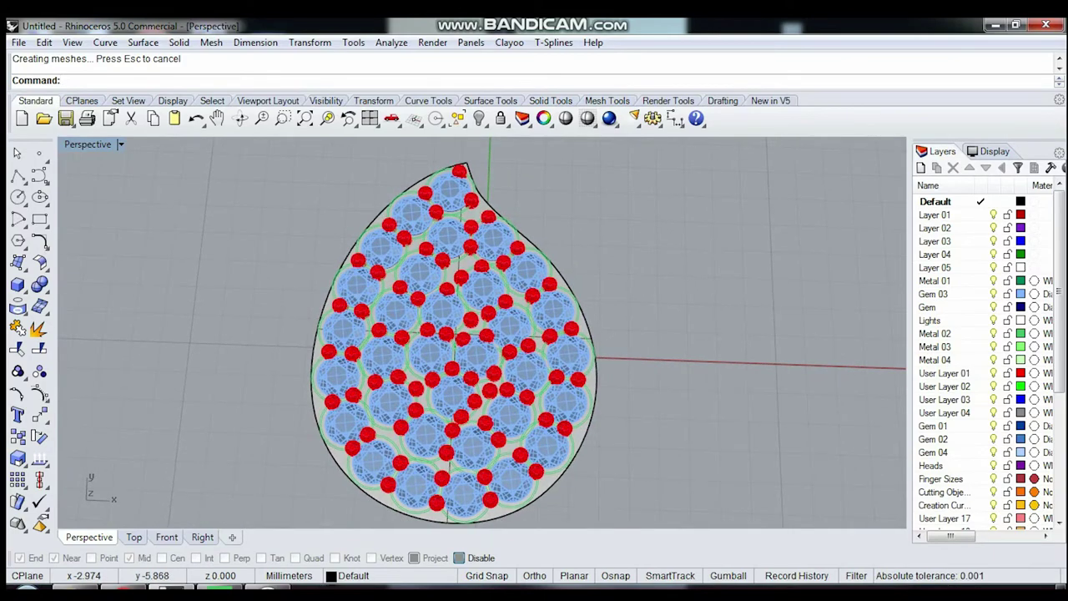
left_click(172, 592)
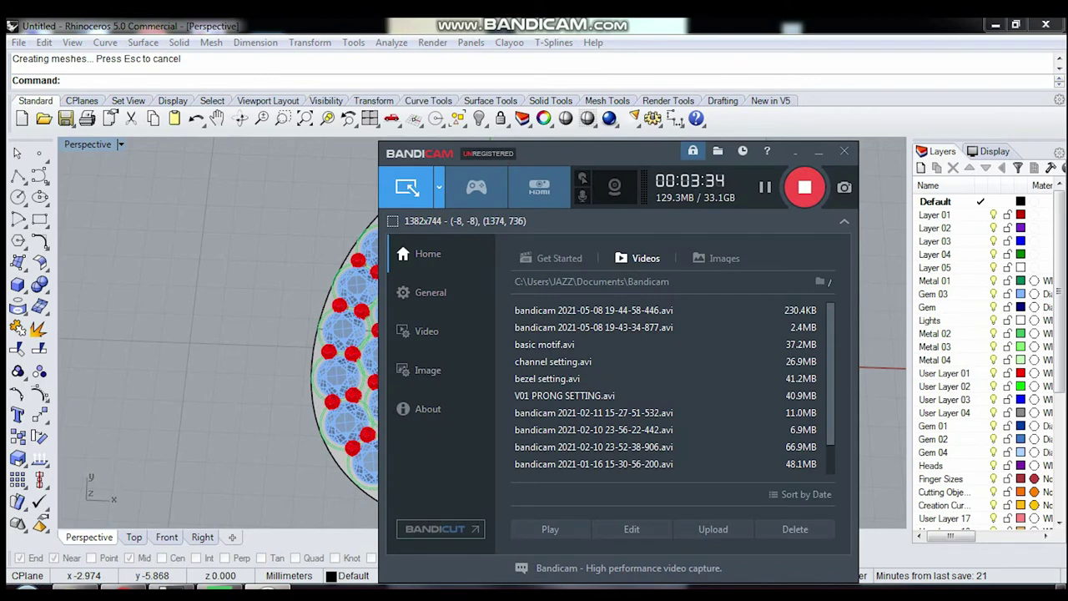